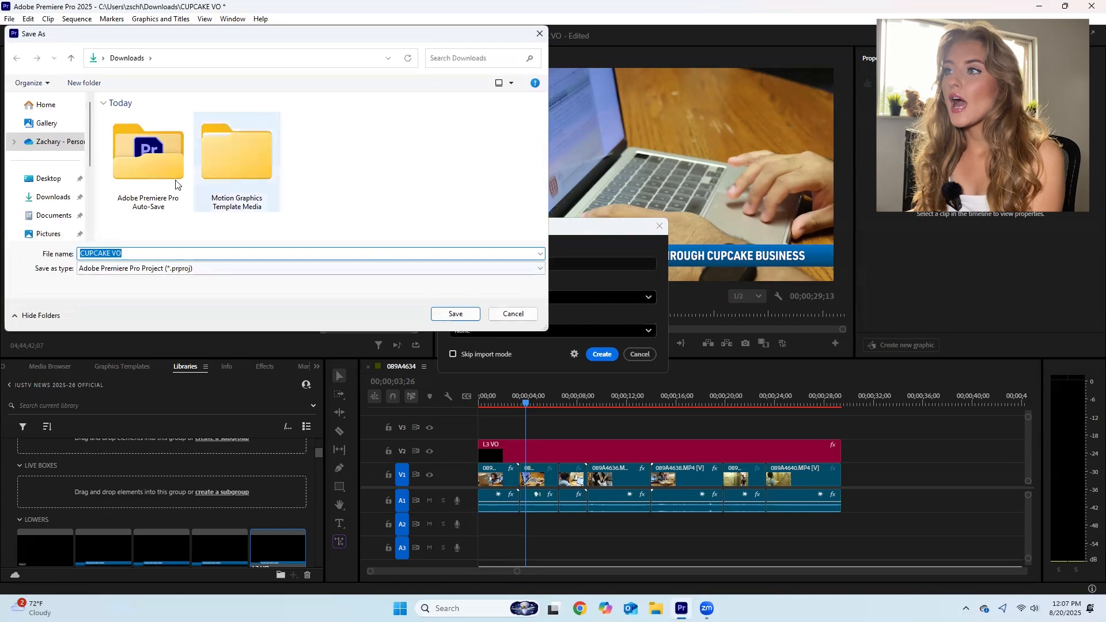
- Create the project CUPCAKE VO in the Downloads folder, replacing the existing one, and skip importing media
left_click(52, 197)
left_click(452, 314)
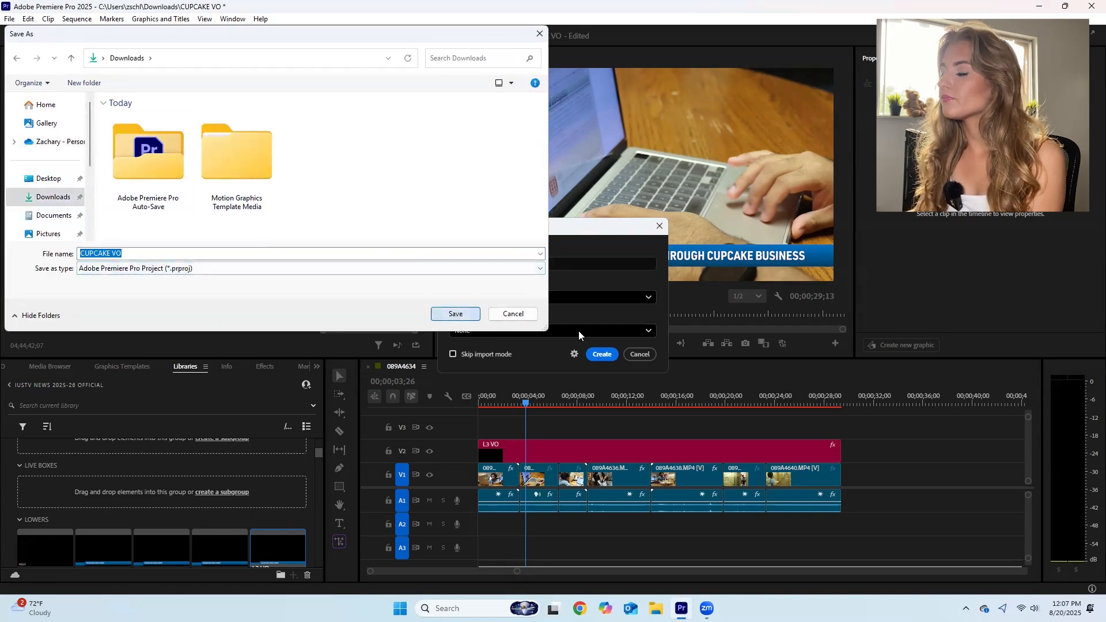
left_click(604, 353)
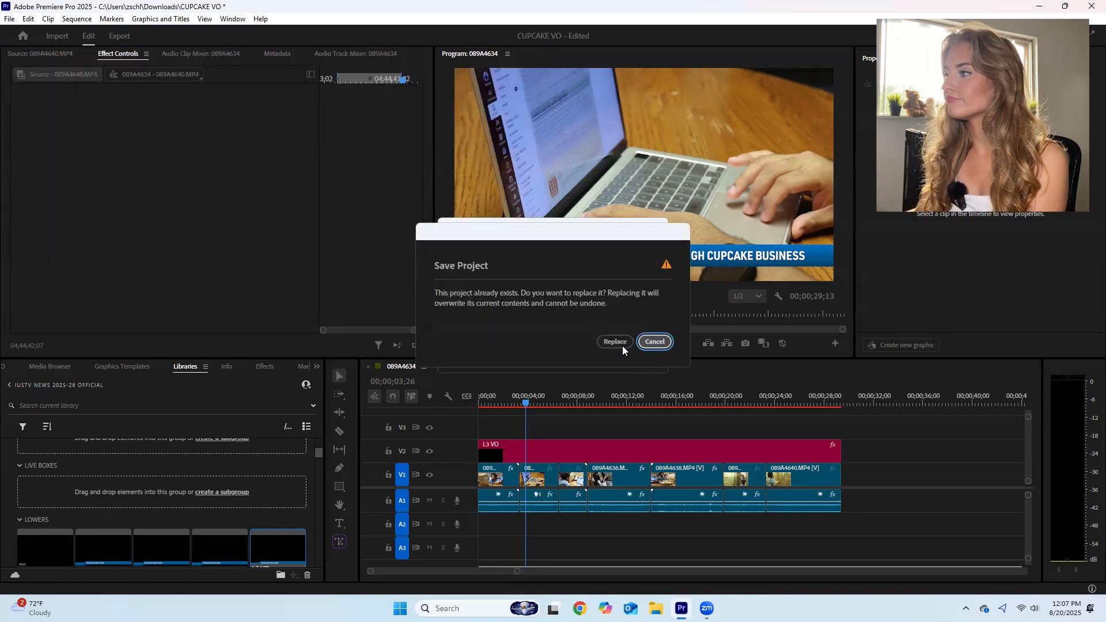
left_click(622, 346)
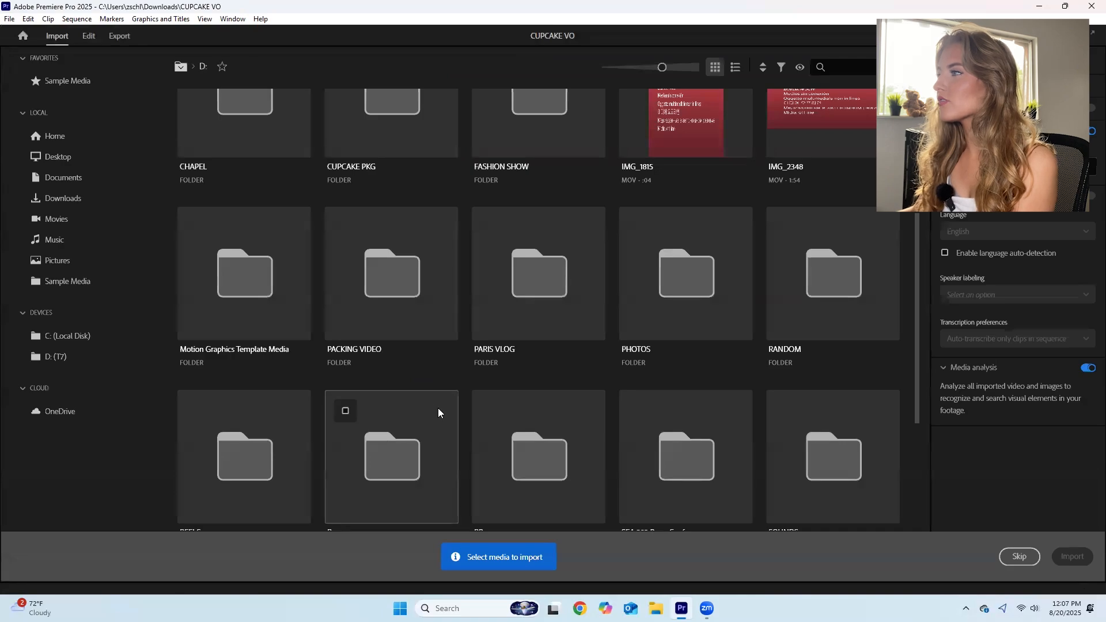
scroll(439, 410, "up", 3)
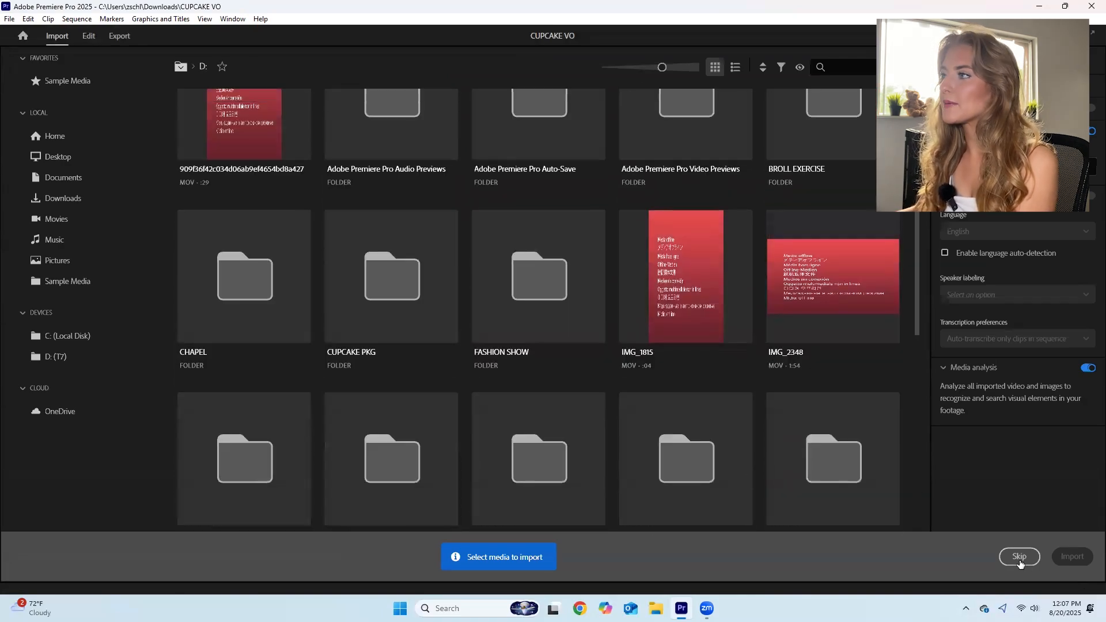
left_click(1019, 557)
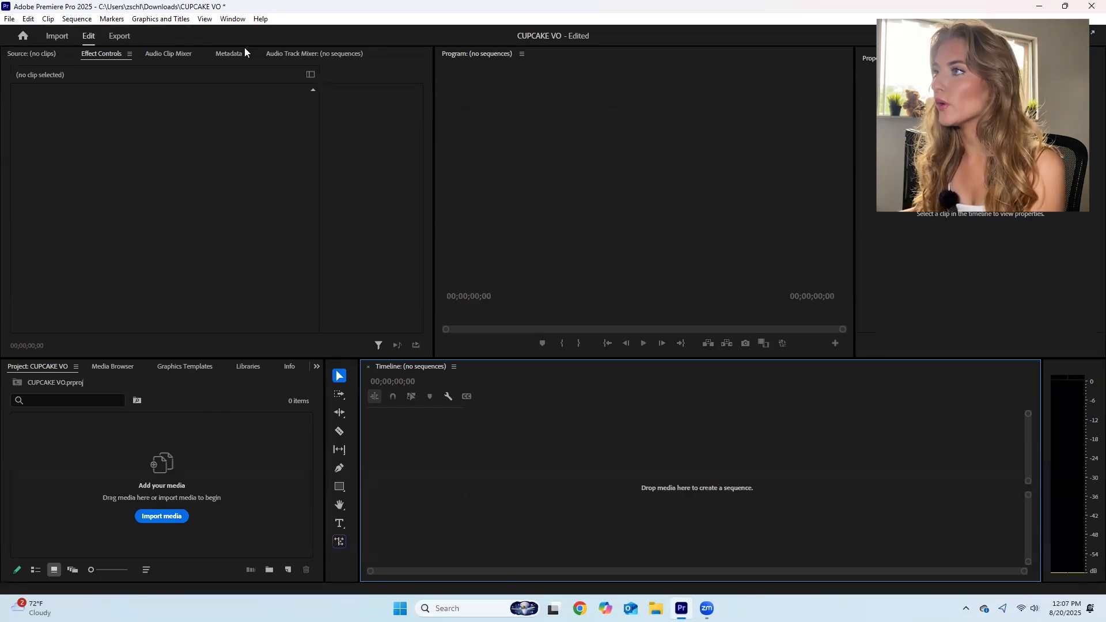
- Set the workspace layout to Editing
left_click(233, 19)
mouse_move(291, 39)
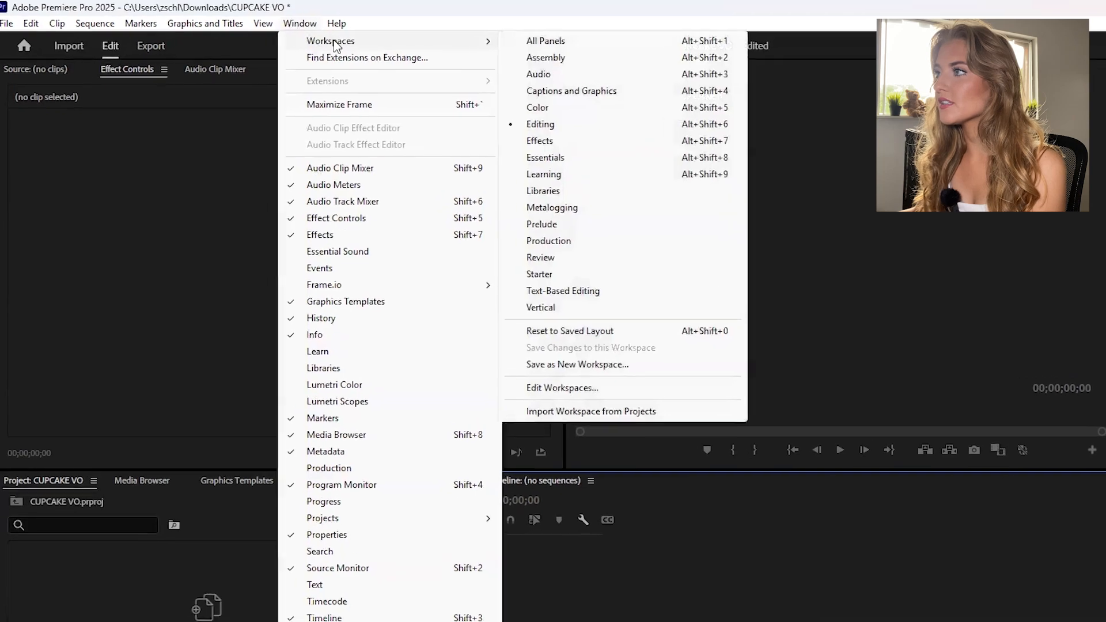
left_click(523, 117)
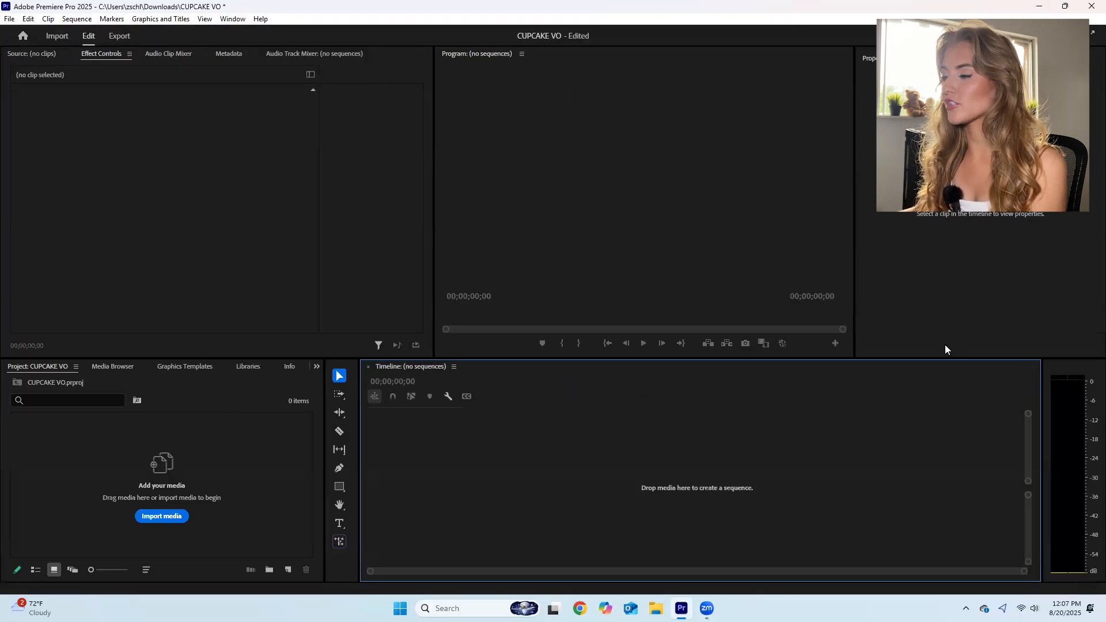
left_click(103, 295)
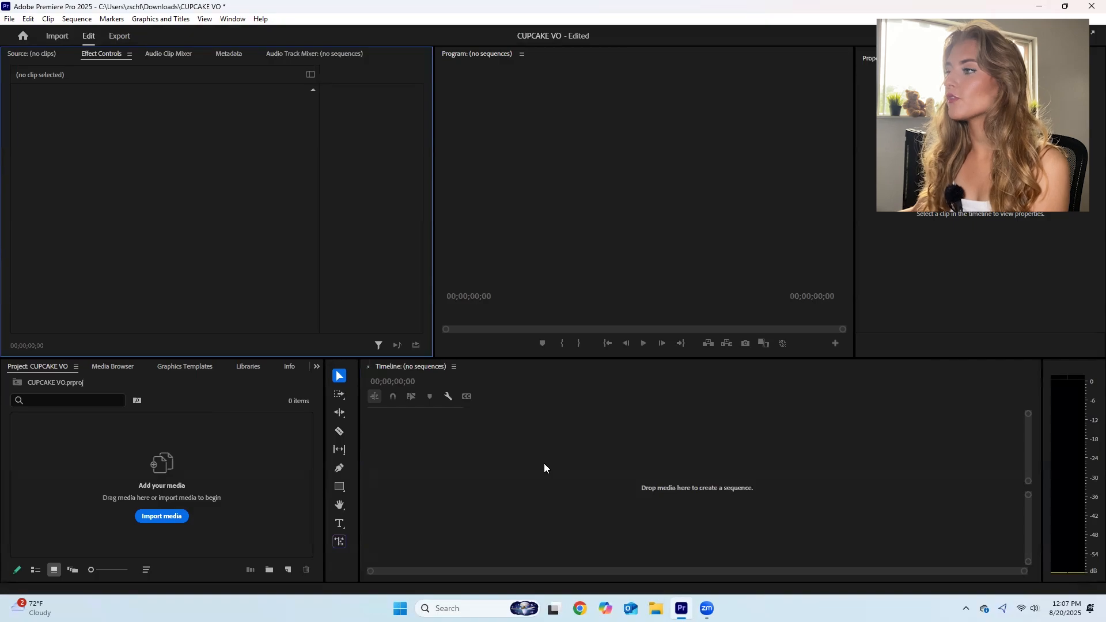
left_click(4, 20)
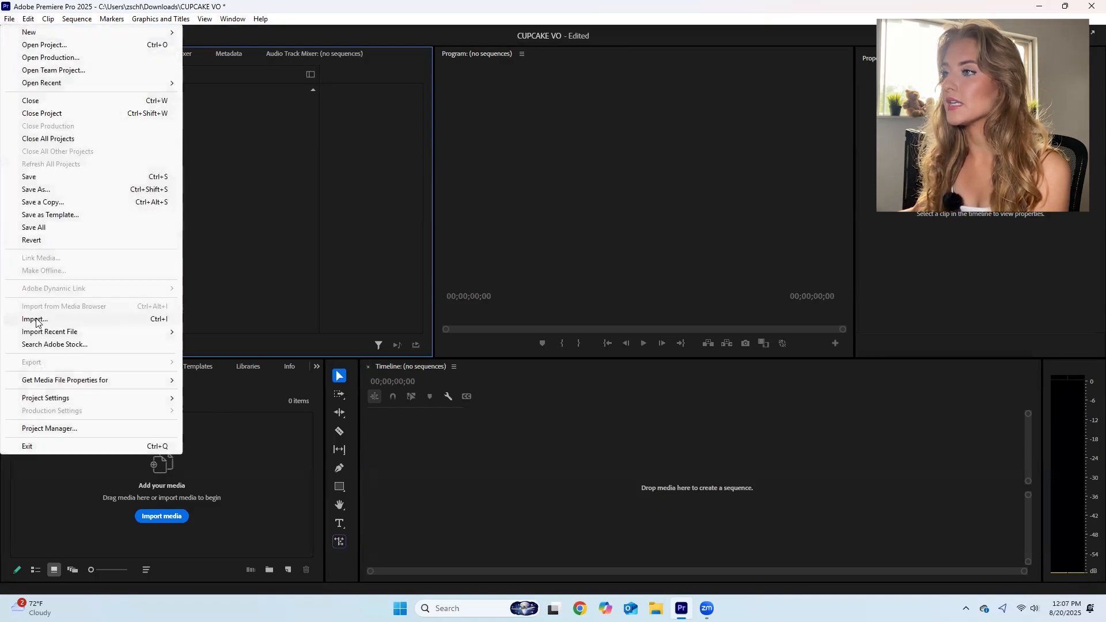
left_click(604, 491)
left_click(204, 464)
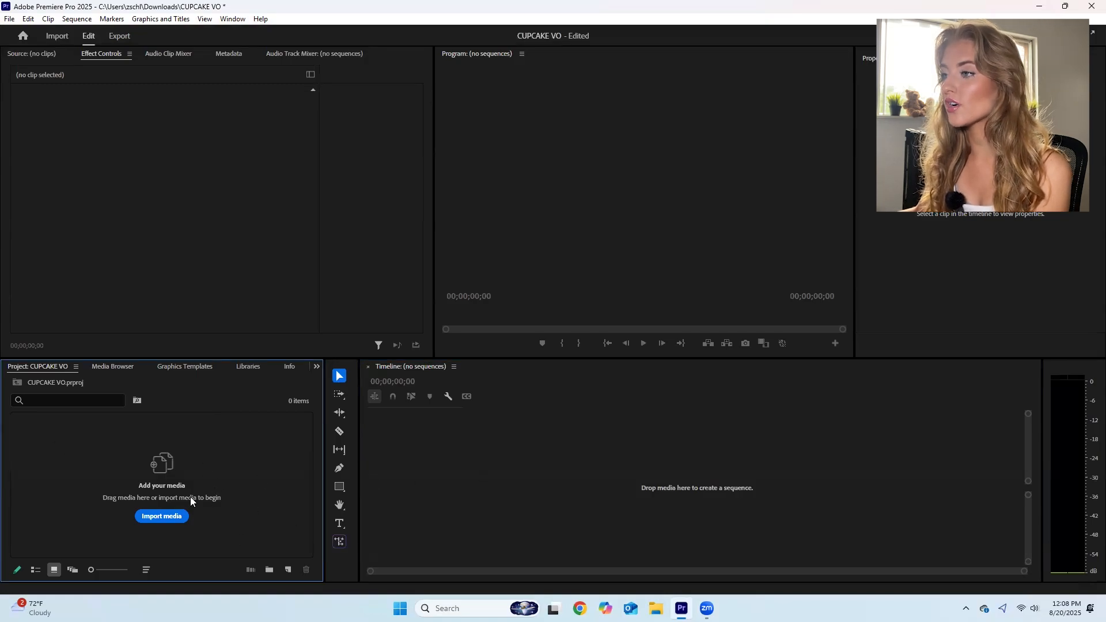
- Import all eight clips, 089A4633 to 089A4640, from the BROLL EXERCISE folder on the T7 (D:) drive
left_click(176, 517)
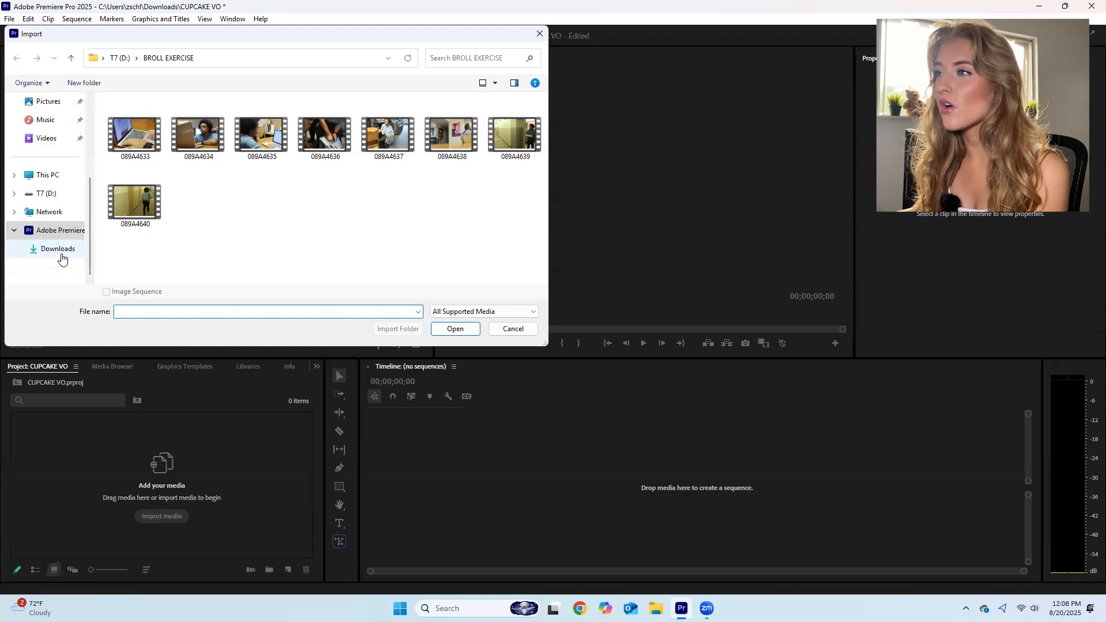
left_click(46, 193)
double_click(137, 167)
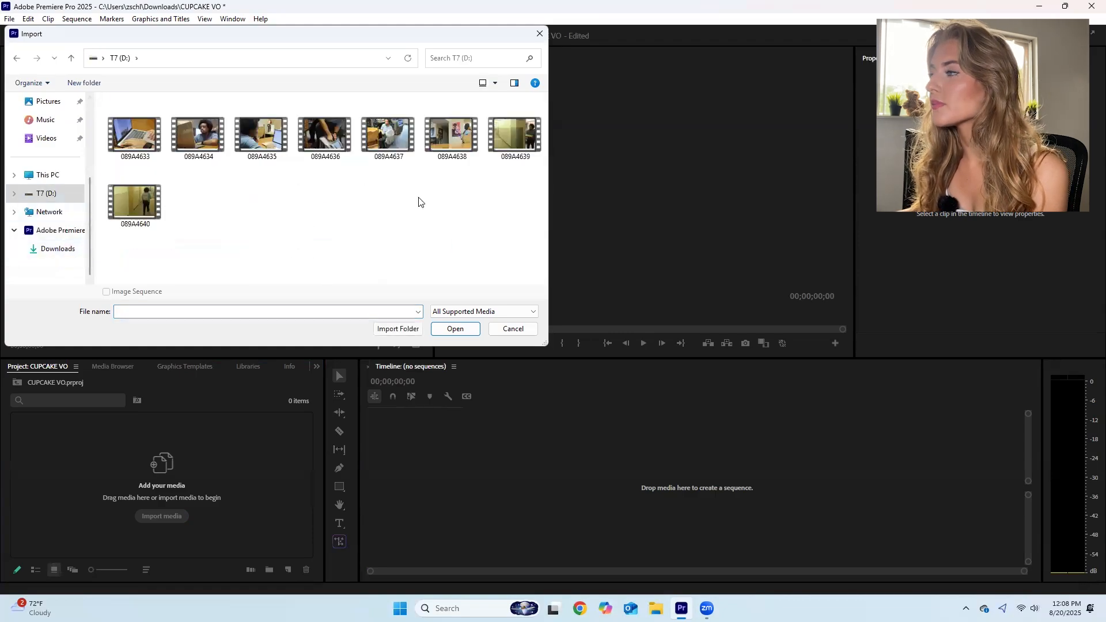
left_click_drag(534, 203, 142, 140)
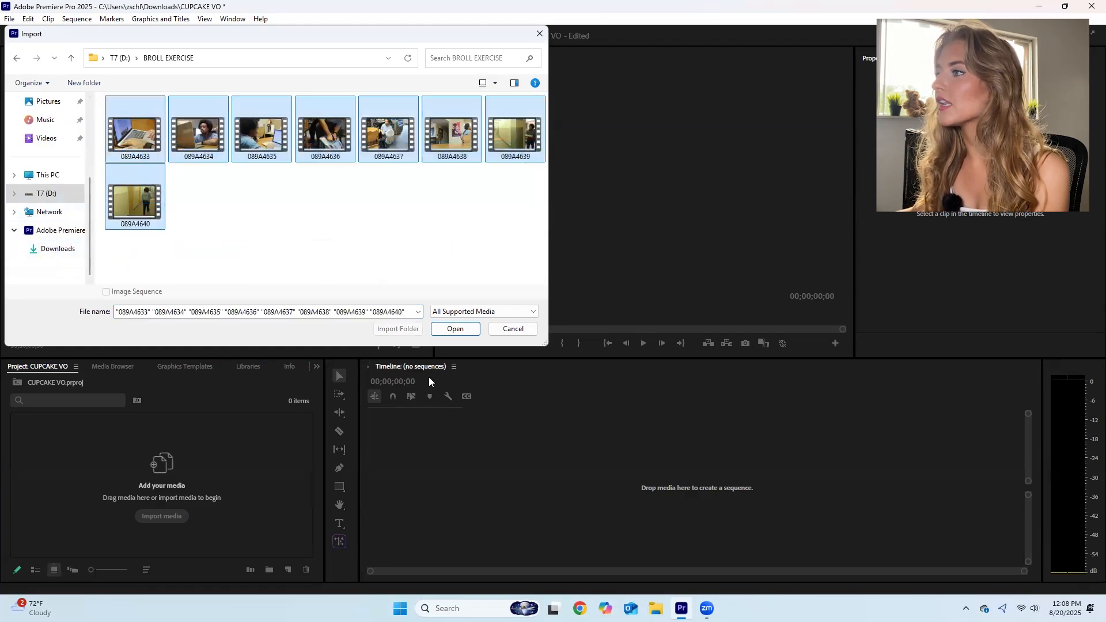
left_click(455, 329)
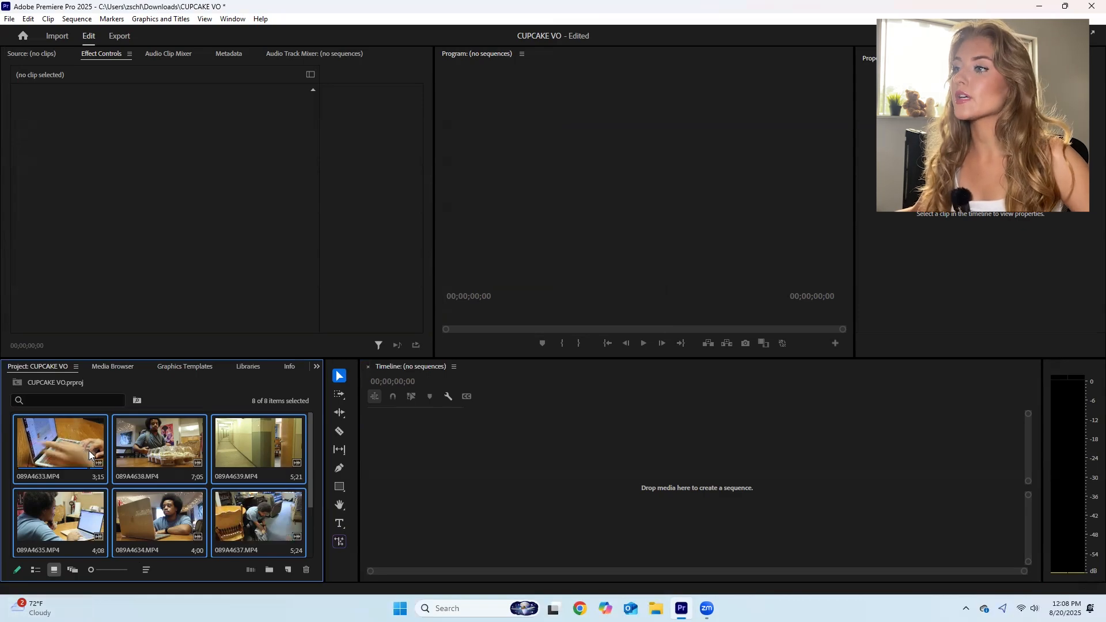
- Preview clip 089A4633.MP4 in the Source monitor by scrubbing it and playing it at normal and faster speed
double_click(44, 454)
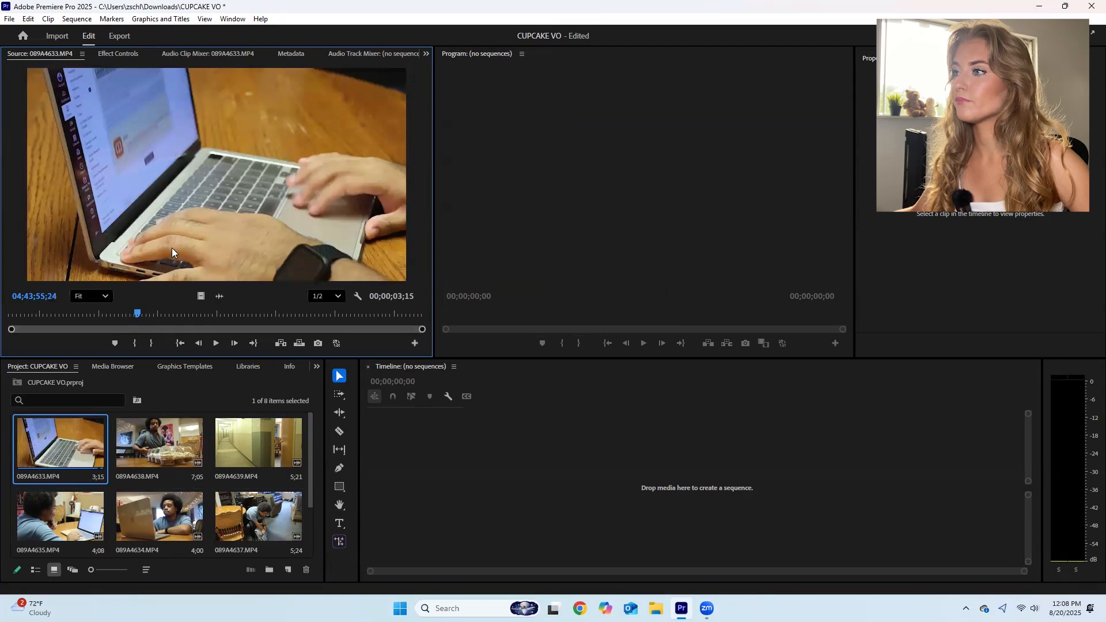
left_click_drag(133, 311, 11, 312)
left_click(421, 473)
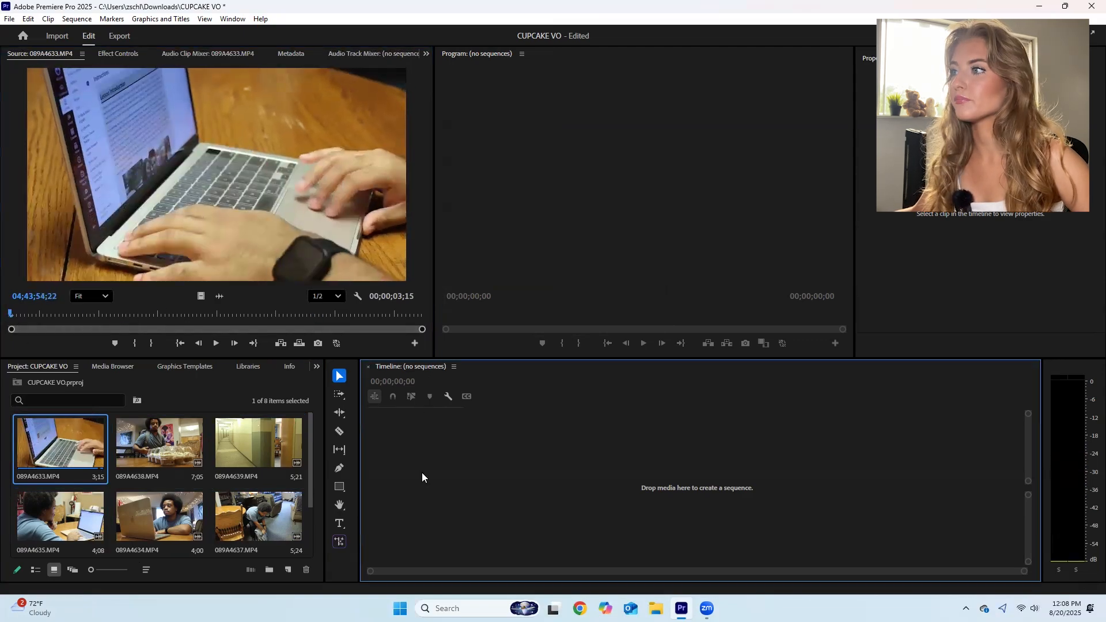
left_click(16, 314)
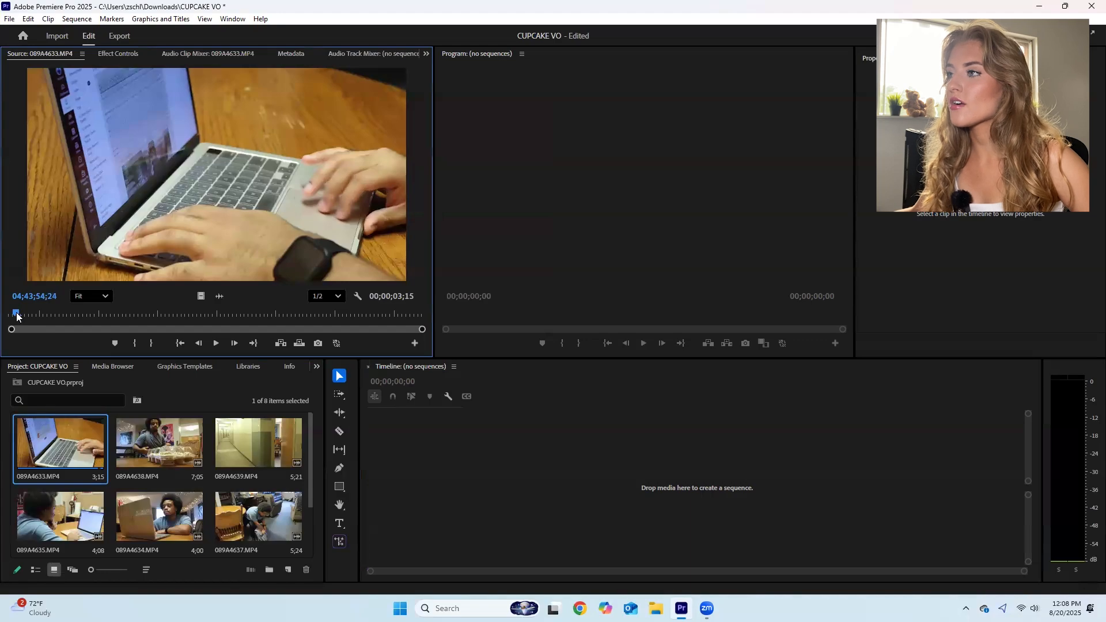
left_click_drag(16, 314, 39, 314)
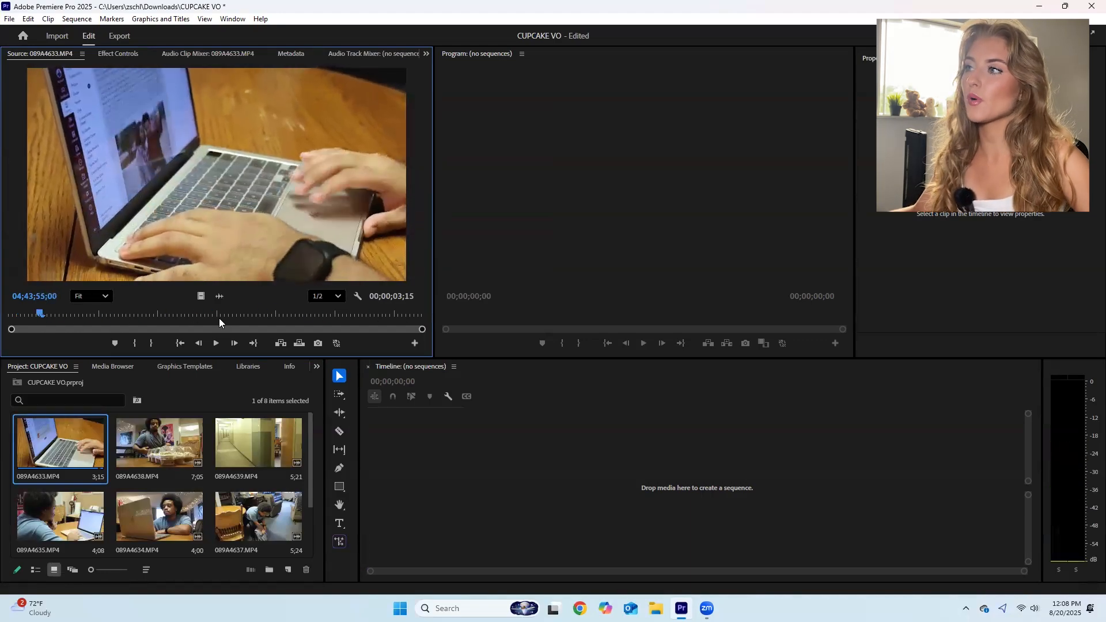
key("space")
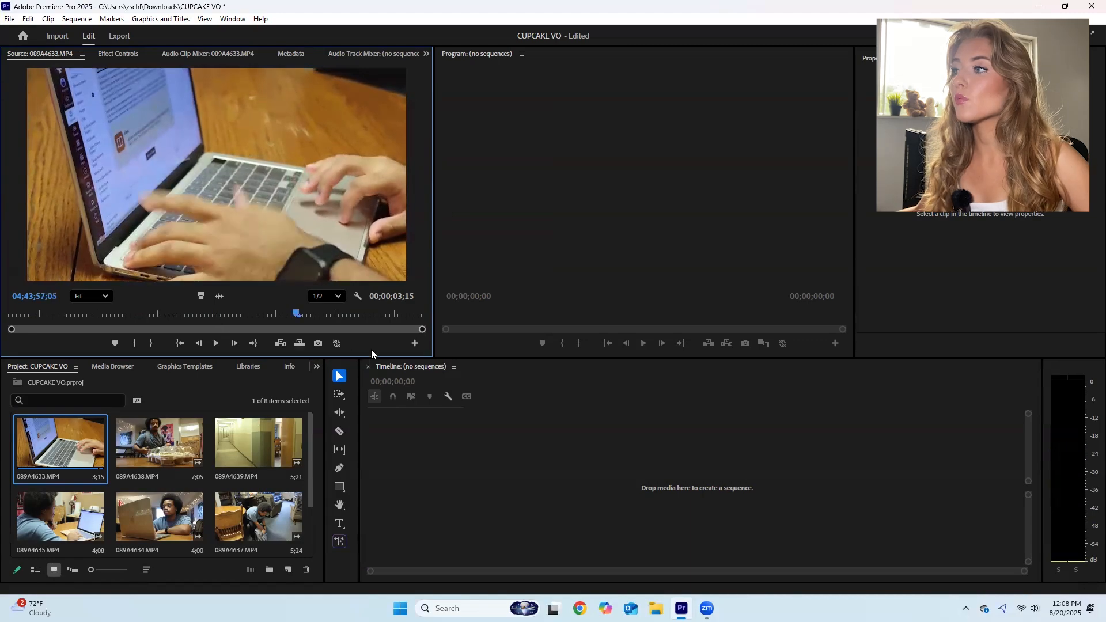
left_click_drag(306, 315, 39, 318)
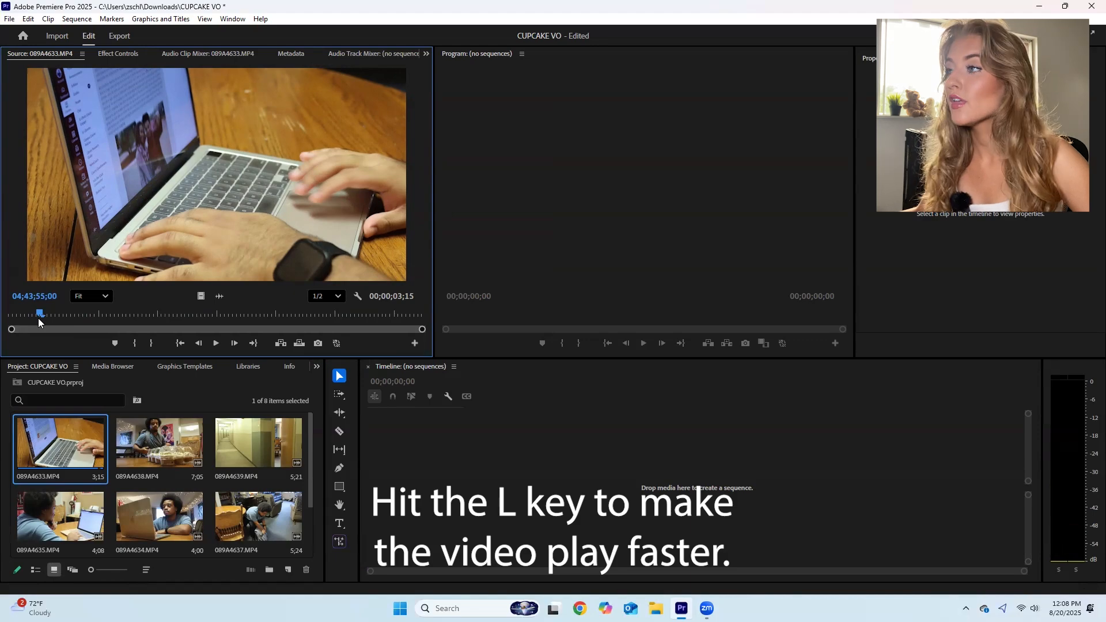
key("l")
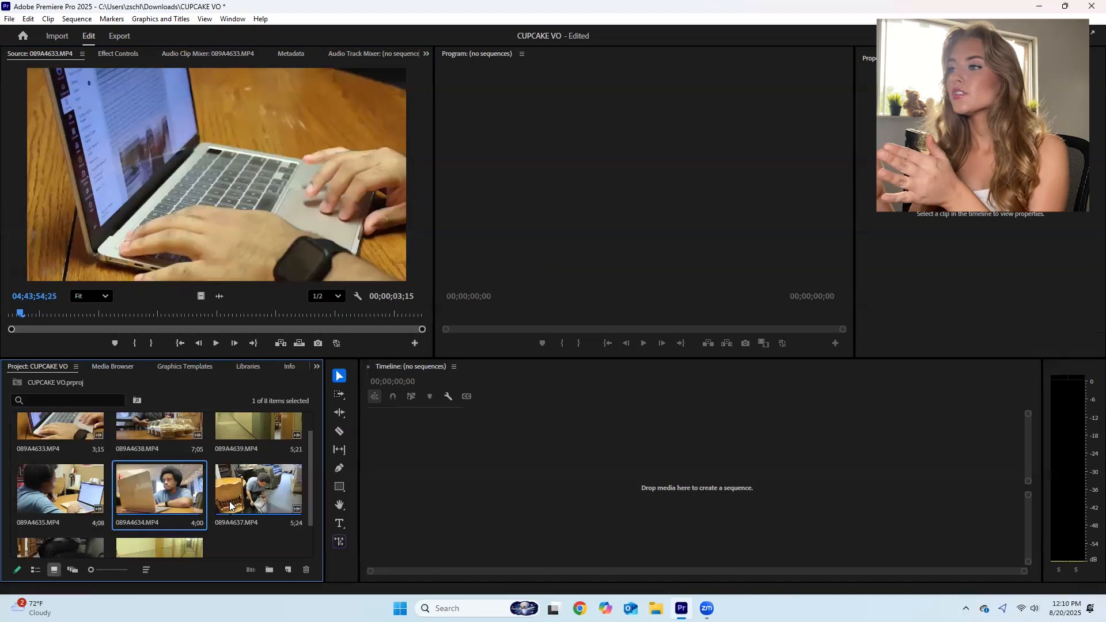
- Open clip 089A4634.MP4 in the Source monitor and mark an In point at 04;43;58;17 and an Out point for a 00;00;03;13 selection
scroll(158, 512, "up", 1)
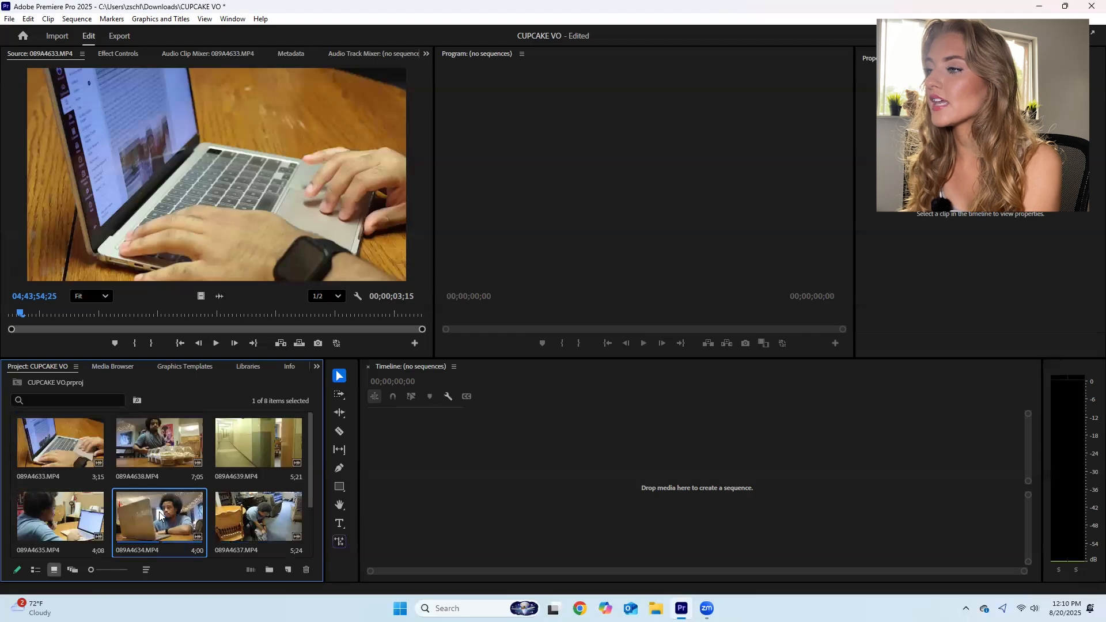
scroll(171, 498, "down", 3)
double_click(159, 440)
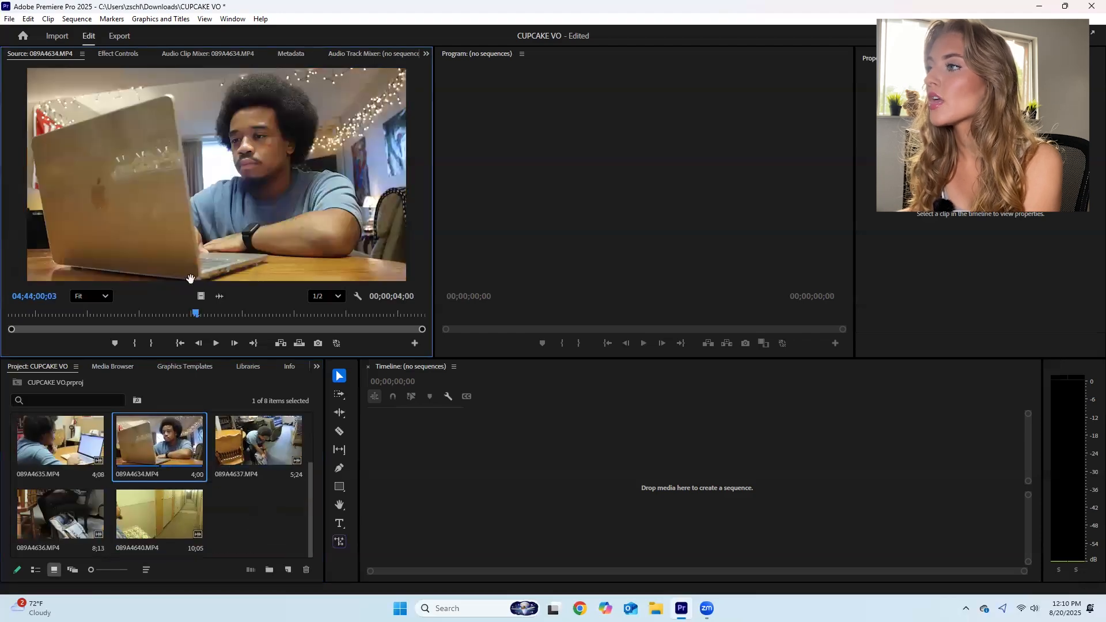
left_click_drag(190, 314, 7, 314)
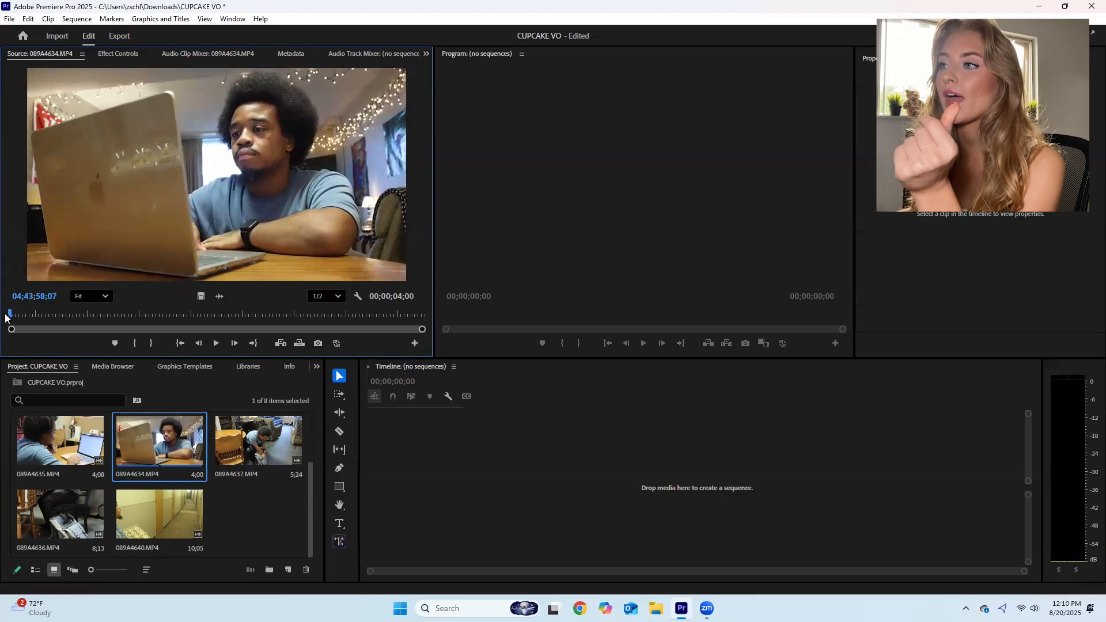
left_click_drag(9, 316, 45, 313)
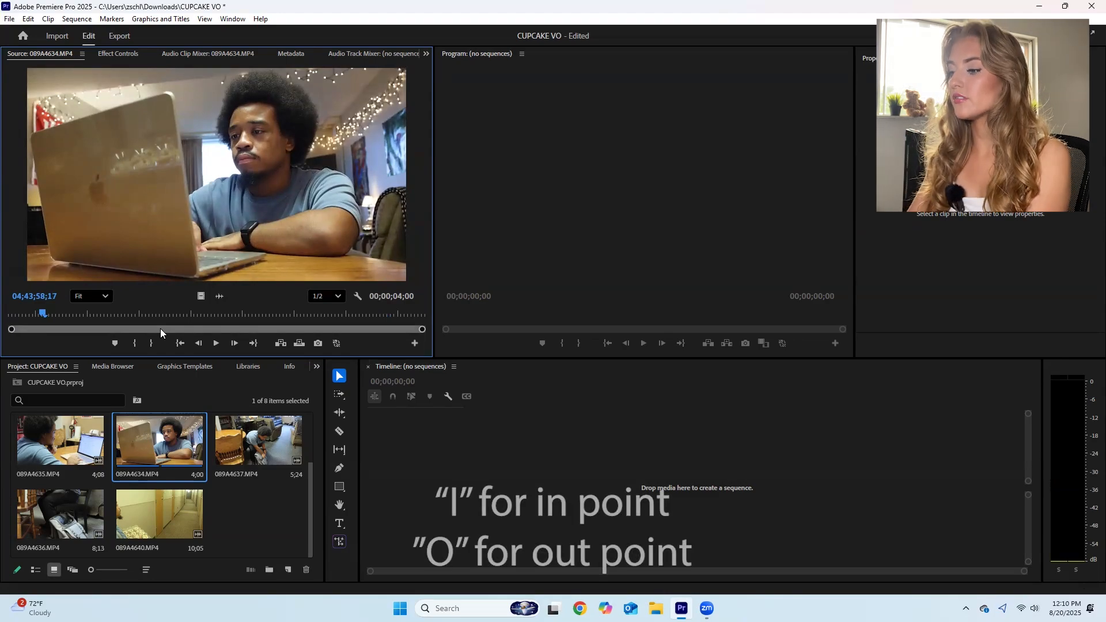
key("i")
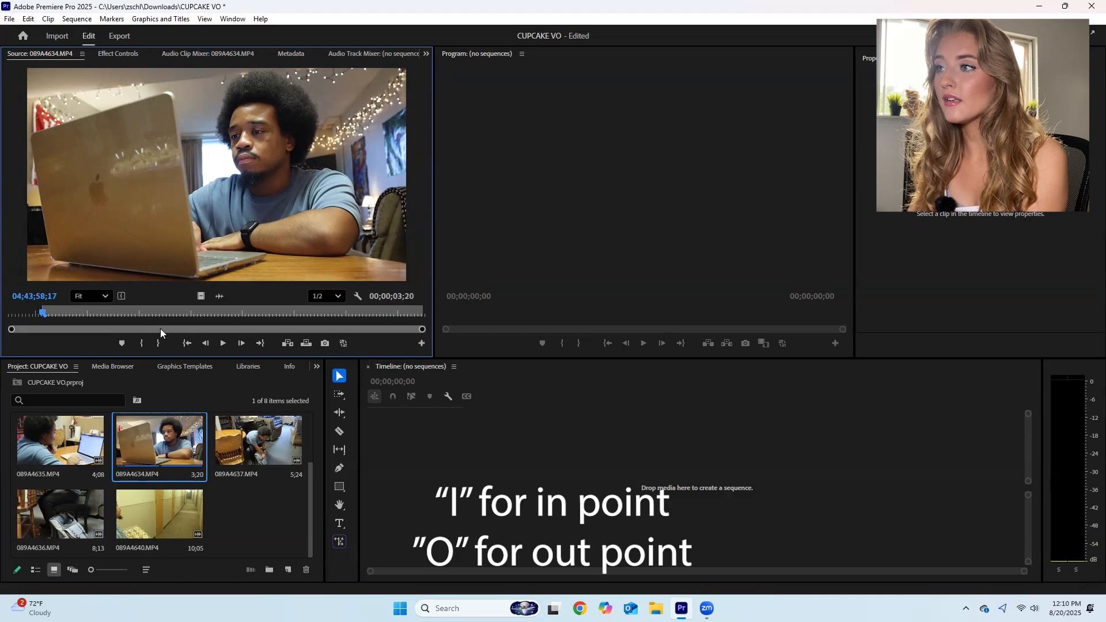
key("space")
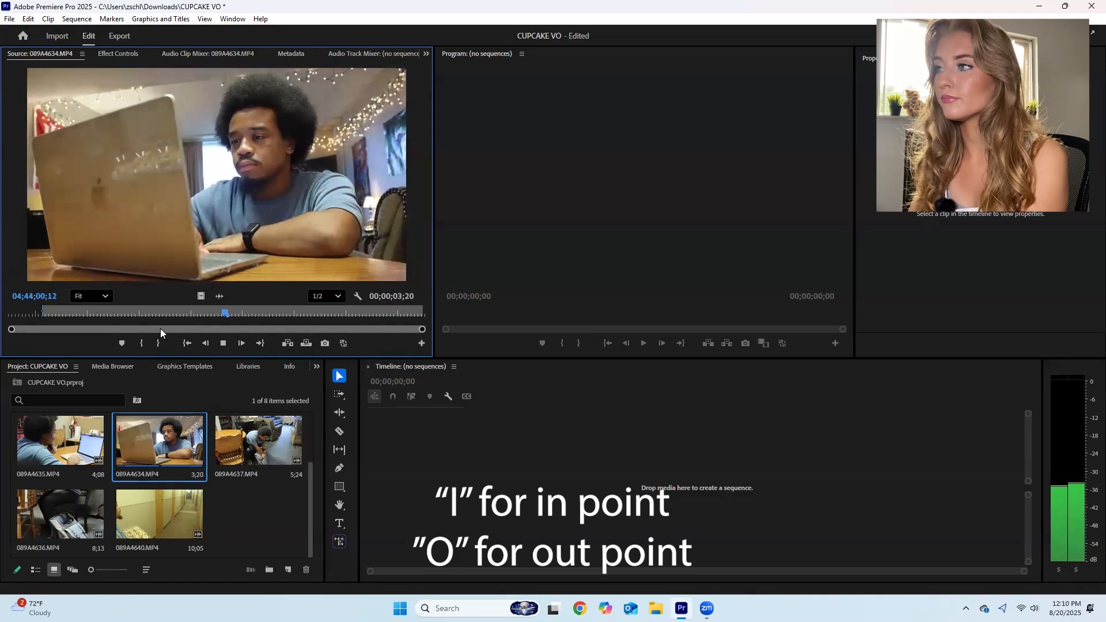
key("o")
key("space")
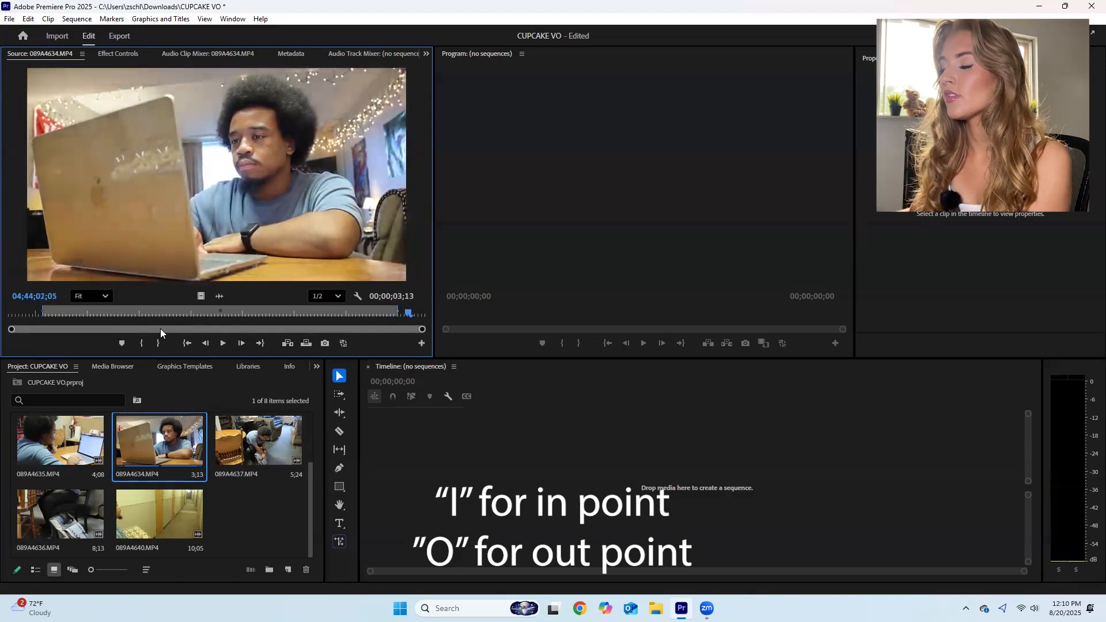
- Create a sequence from the marked part of 089A4634.MP4 in the empty timeline, and check the clip's audio waveform in the Source monitor
left_click(74, 313)
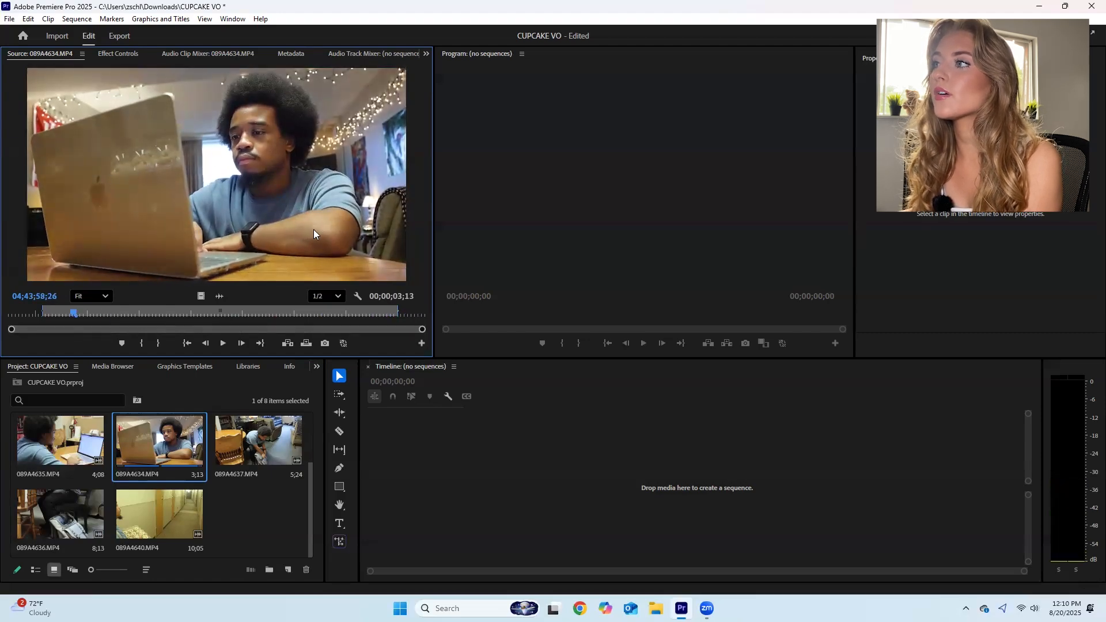
left_click_drag(195, 132, 463, 491)
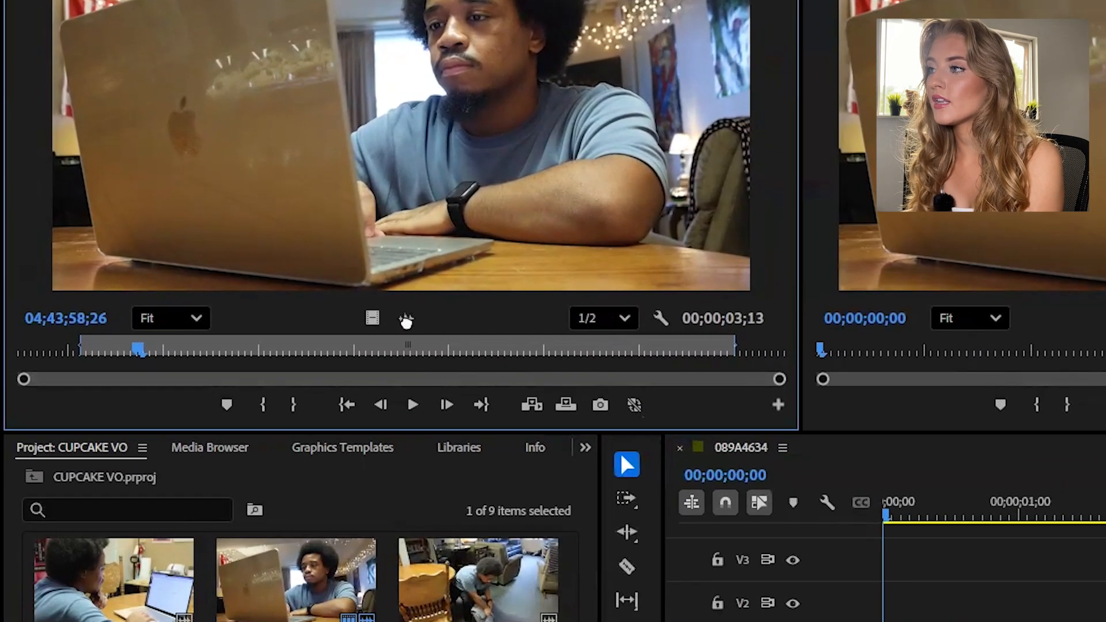
left_click(381, 316)
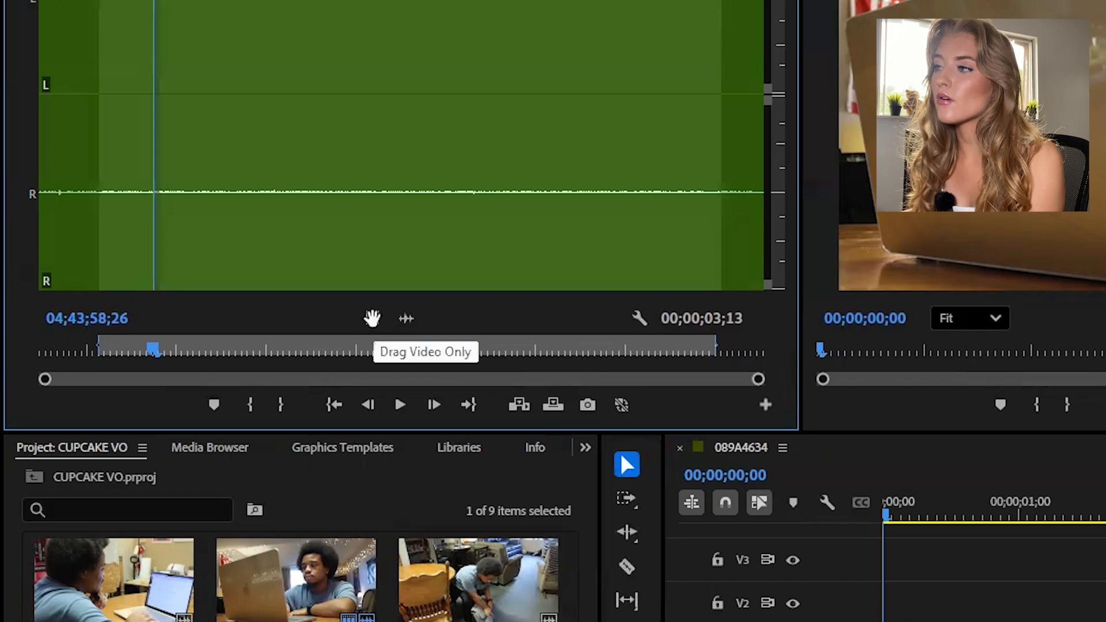
left_click(372, 318)
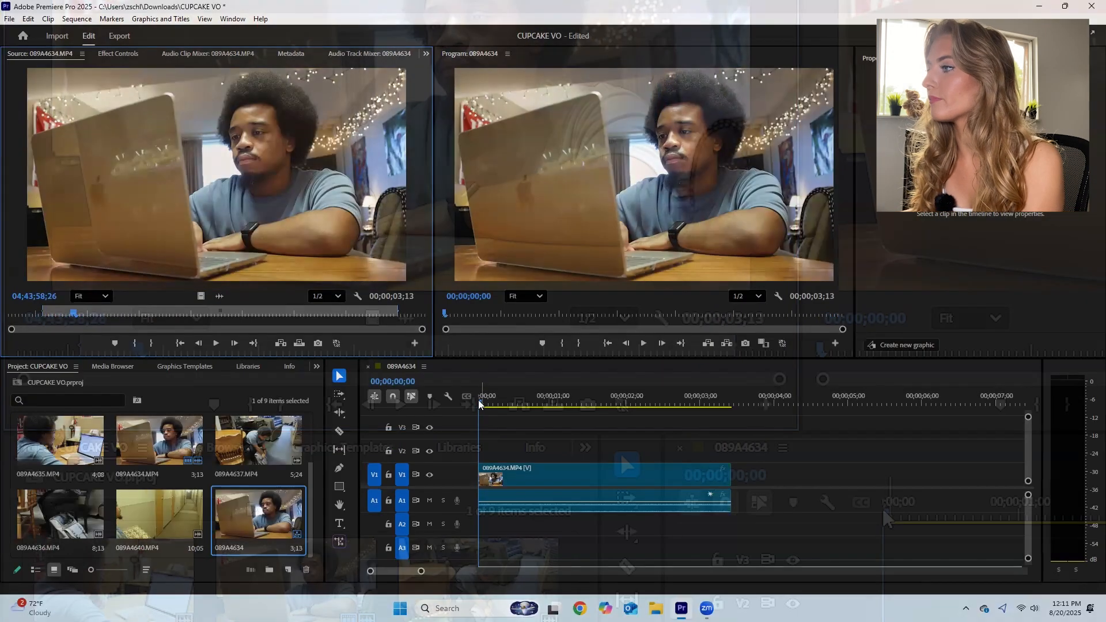
- Play the assembled 089A4634 sequence from its beginning to review the edit
left_click_drag(480, 403, 462, 430)
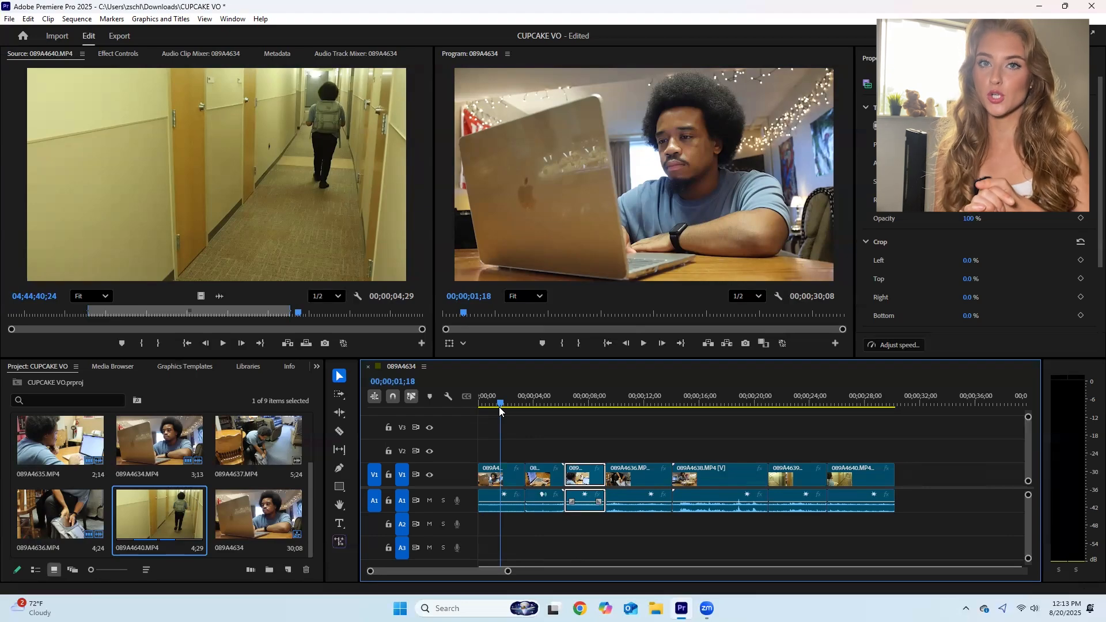
left_click_drag(498, 406, 476, 403)
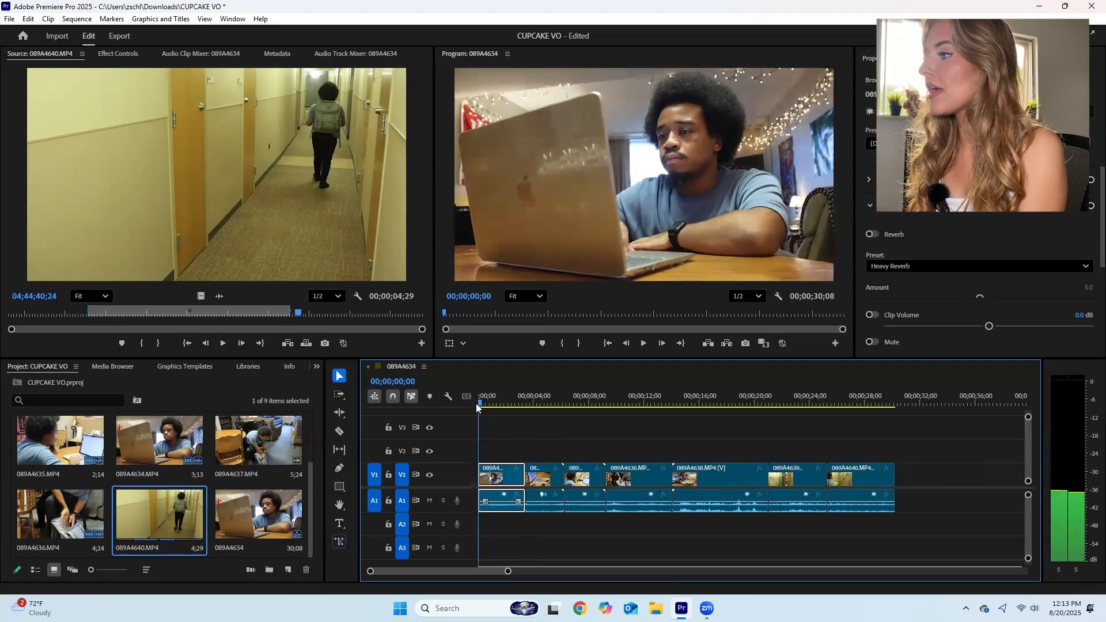
key("space")
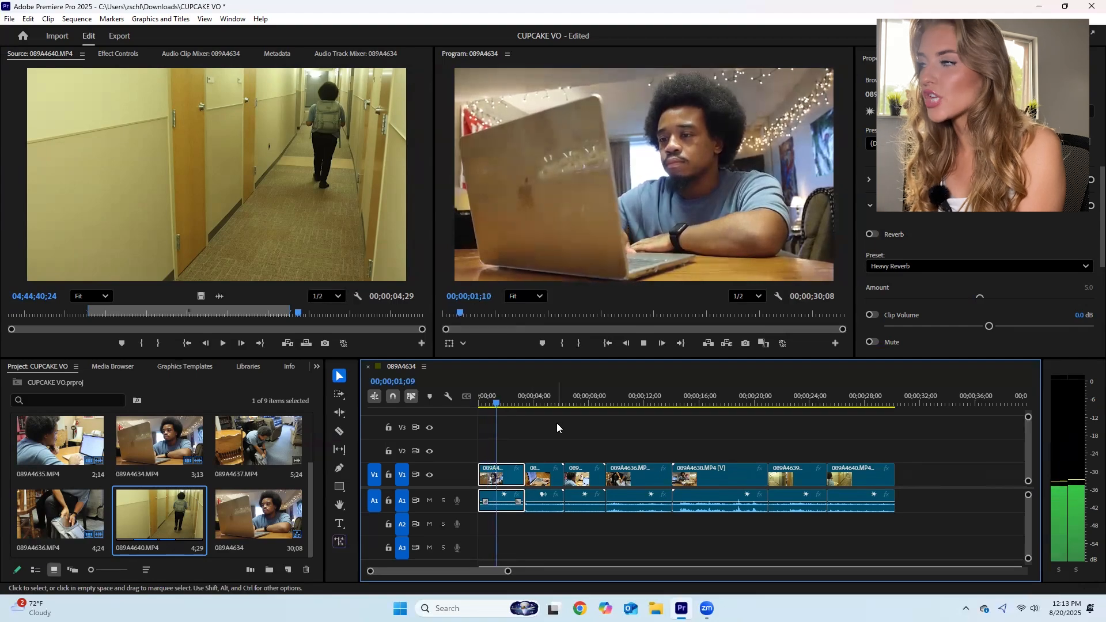
- Apply the Warp Stabilizer effect to the first clip in the sequence, 089A4634.MP4
left_click(477, 408)
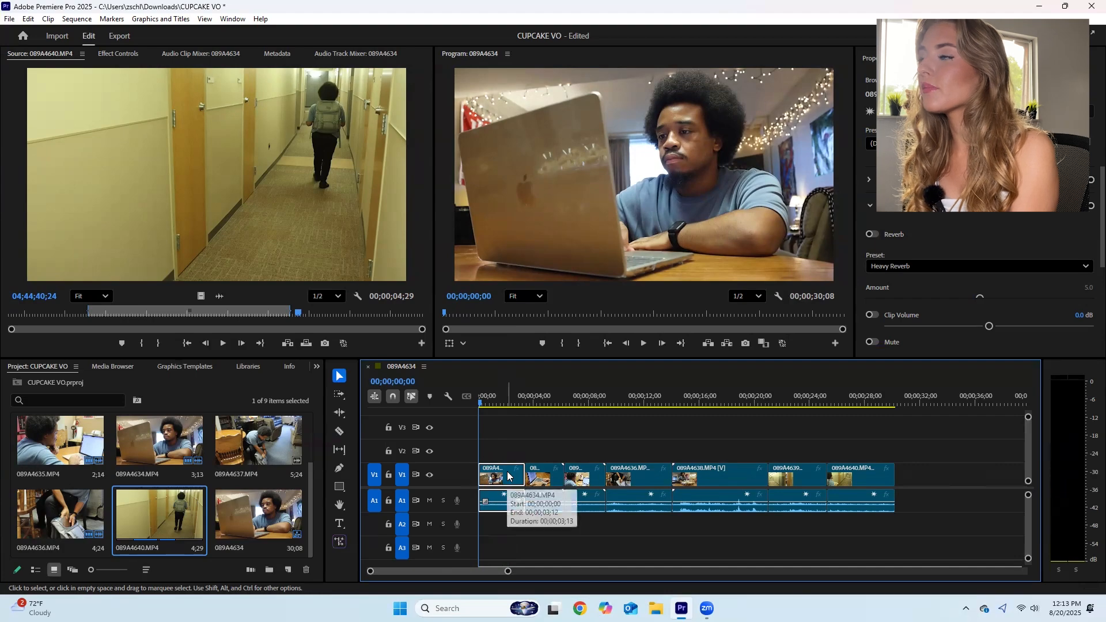
key("shift+5")
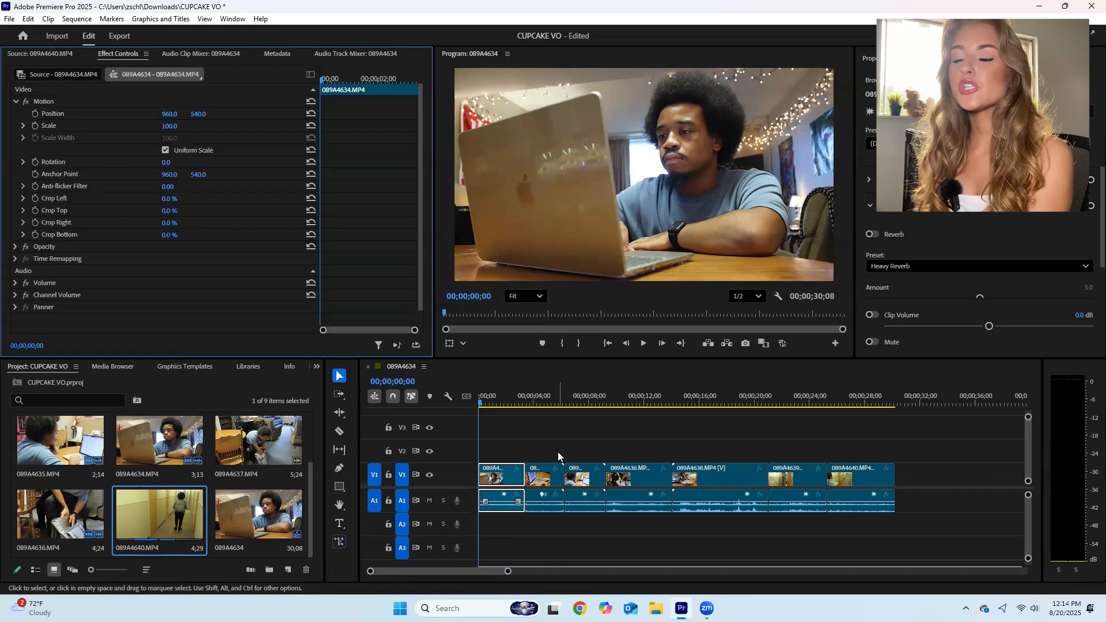
left_click(505, 477)
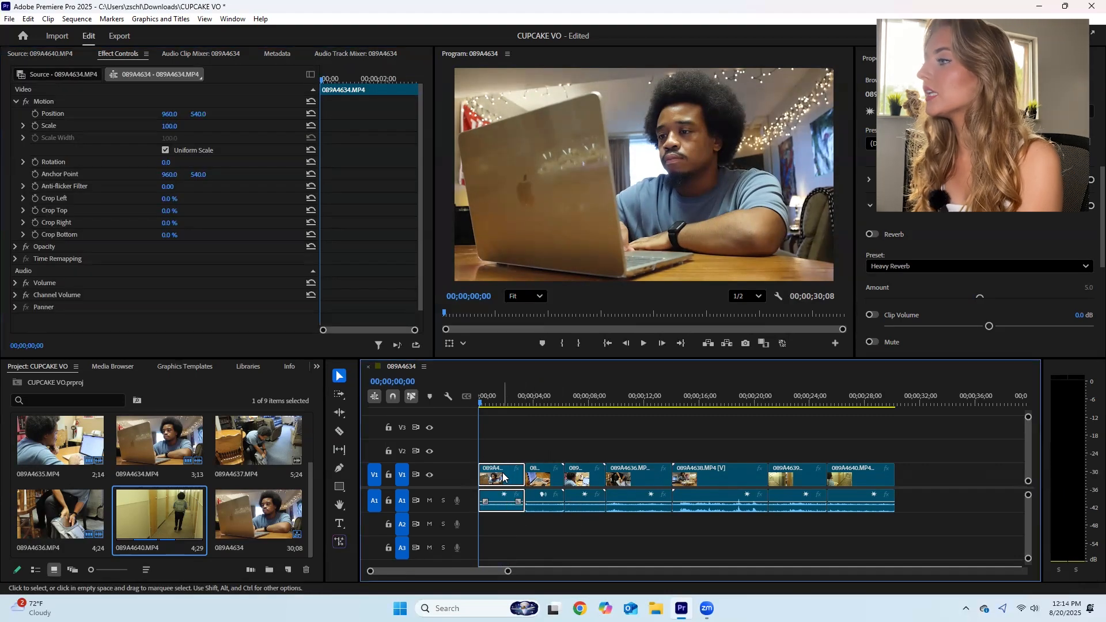
left_click(237, 19)
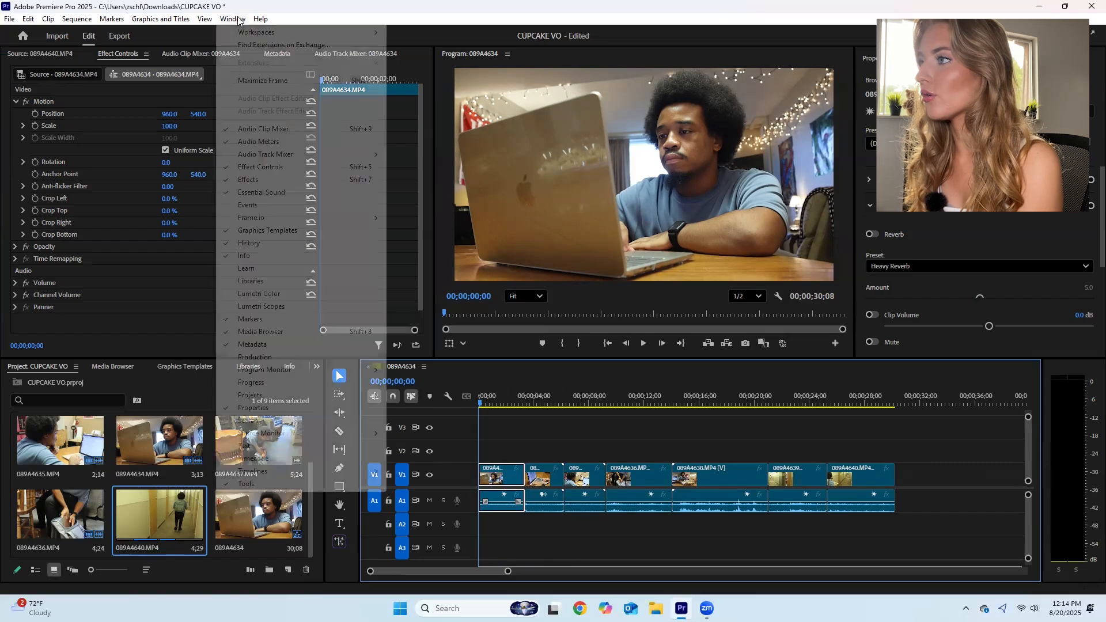
left_click(251, 180)
left_click(109, 390)
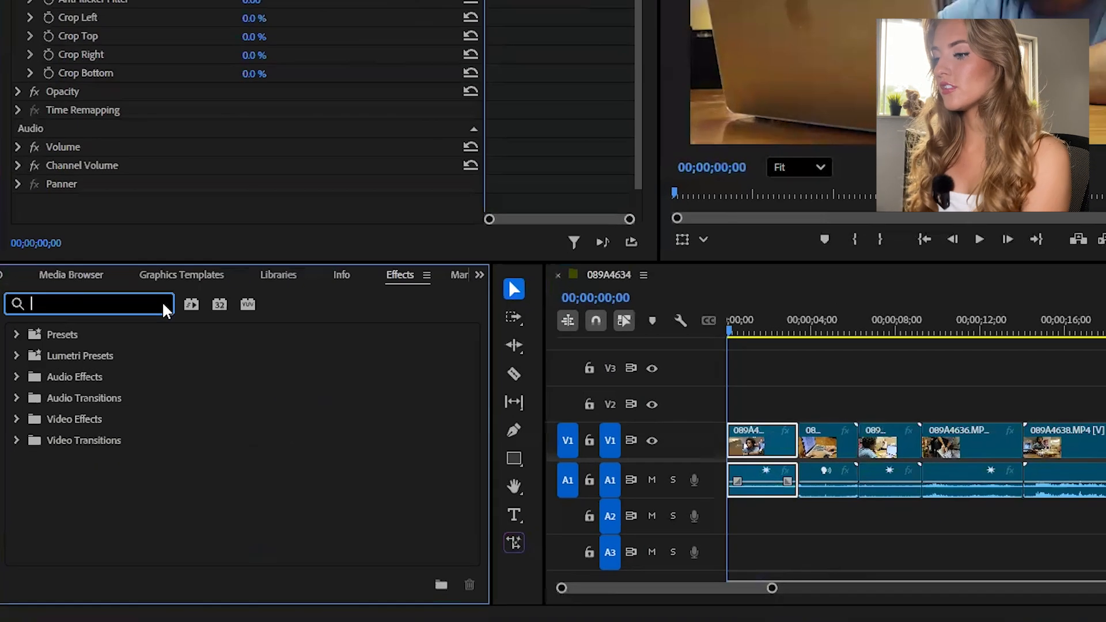
type("WARP")
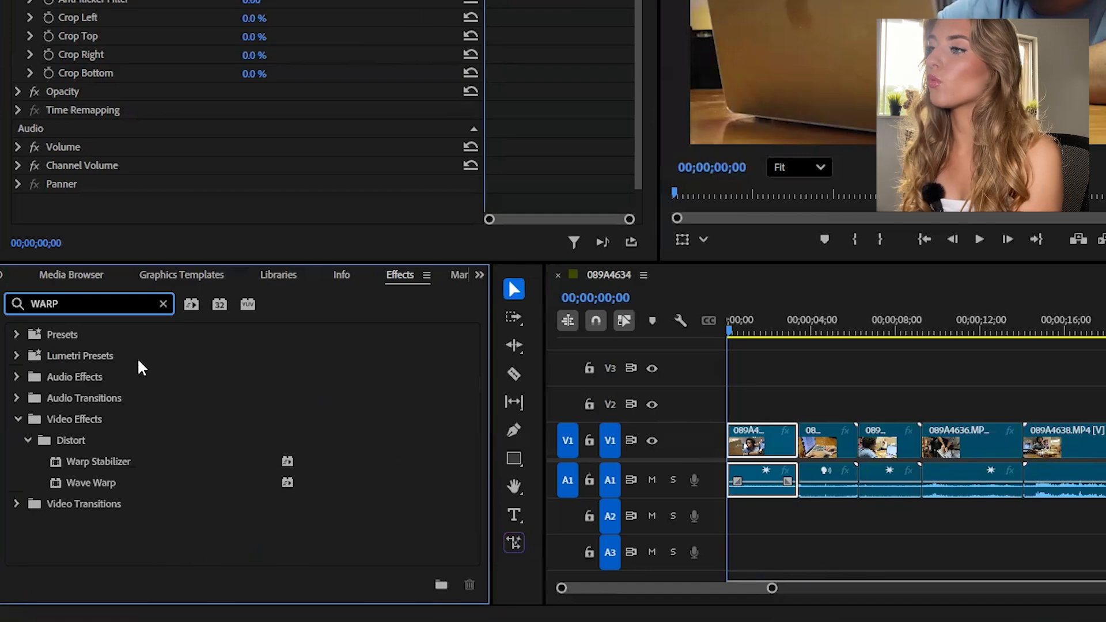
left_click(77, 464)
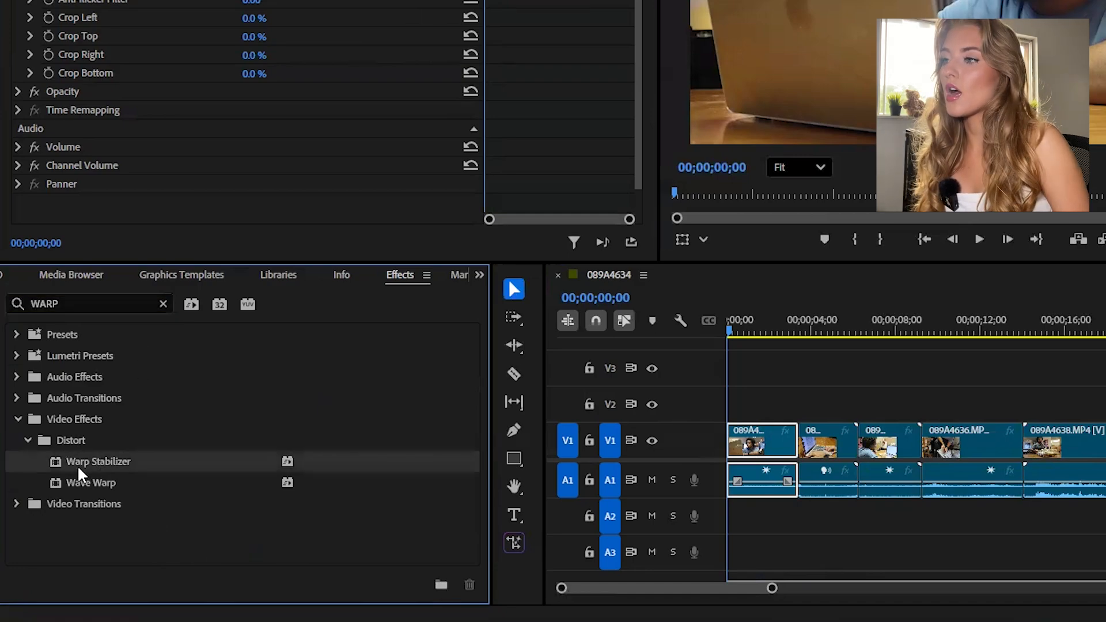
left_click_drag(68, 464, 754, 439)
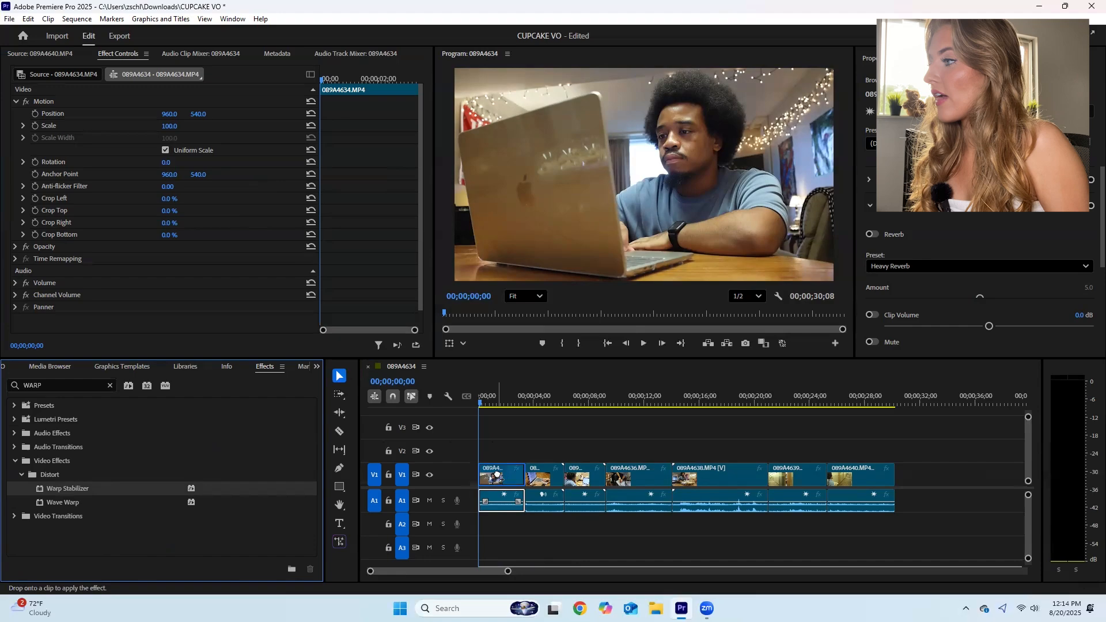
left_click_drag(497, 474, 499, 478)
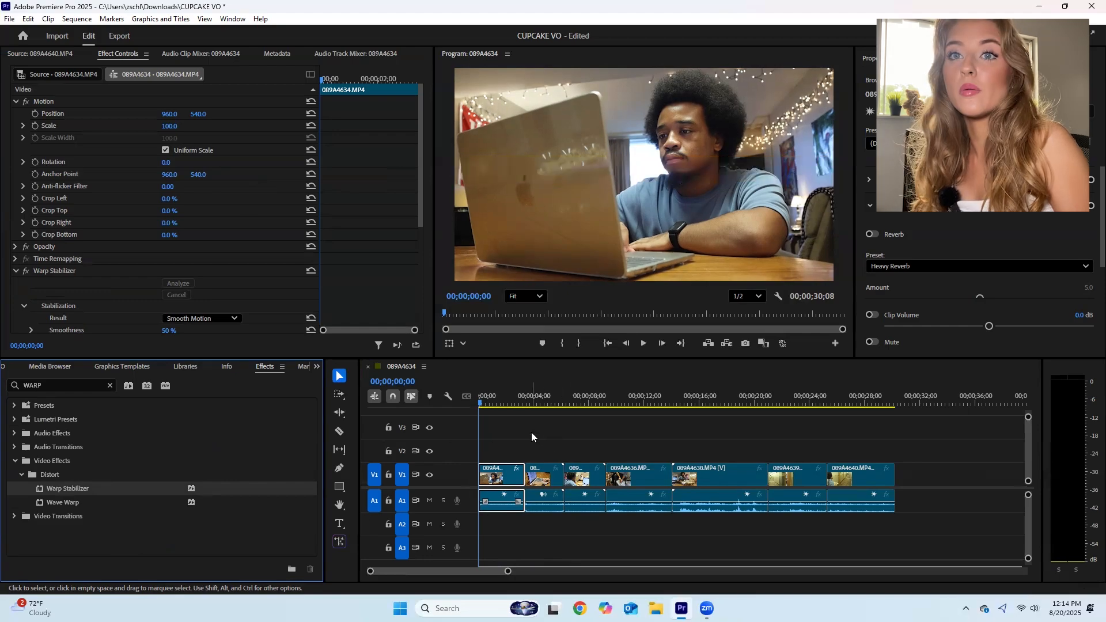
- Play the sequence from its start to review the stabilized first clip, and scrub ahead through the following clips to 00;00;09;21
key("space")
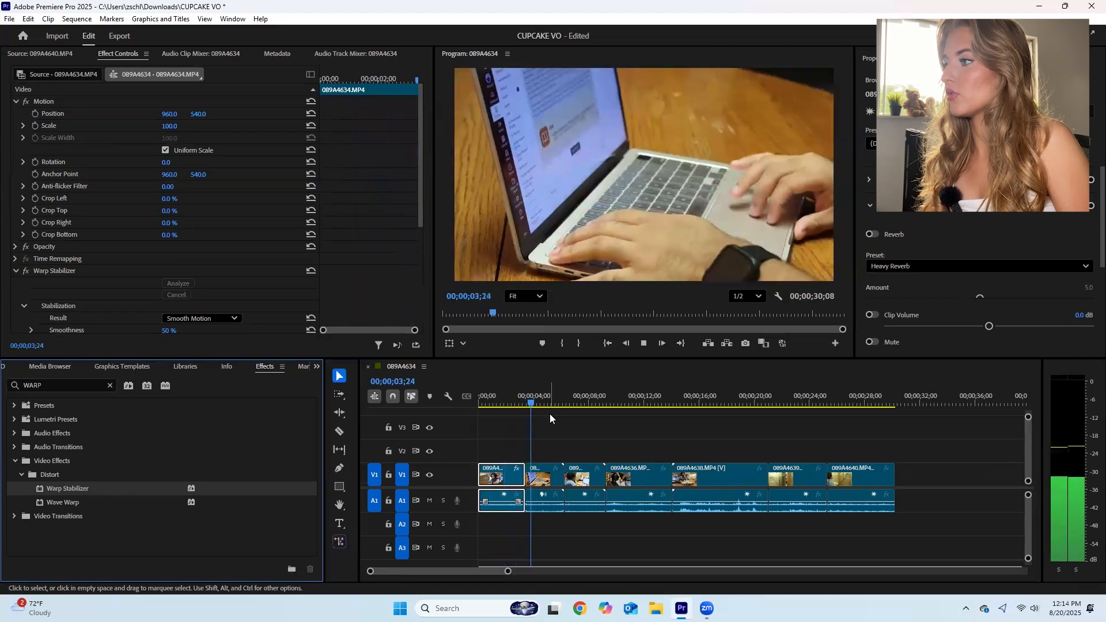
key("space")
left_click_drag(540, 405, 611, 419)
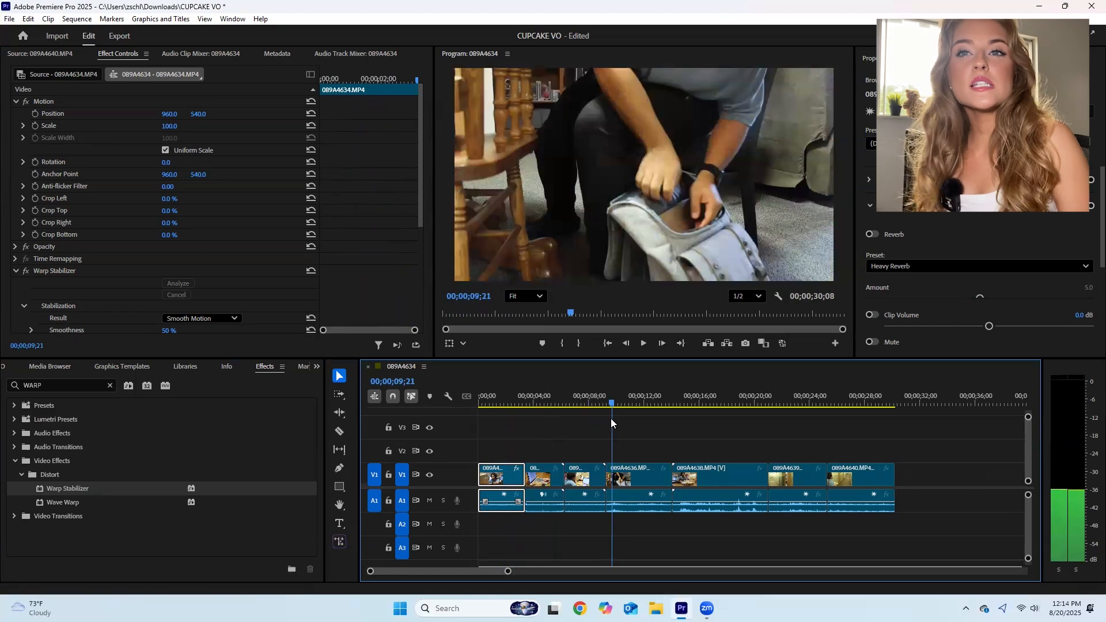
- Enlarge clip 089A4638.MP4 to a Scale of 119, previewing the frame at 00;00;18;12
left_click_drag(610, 418, 735, 436)
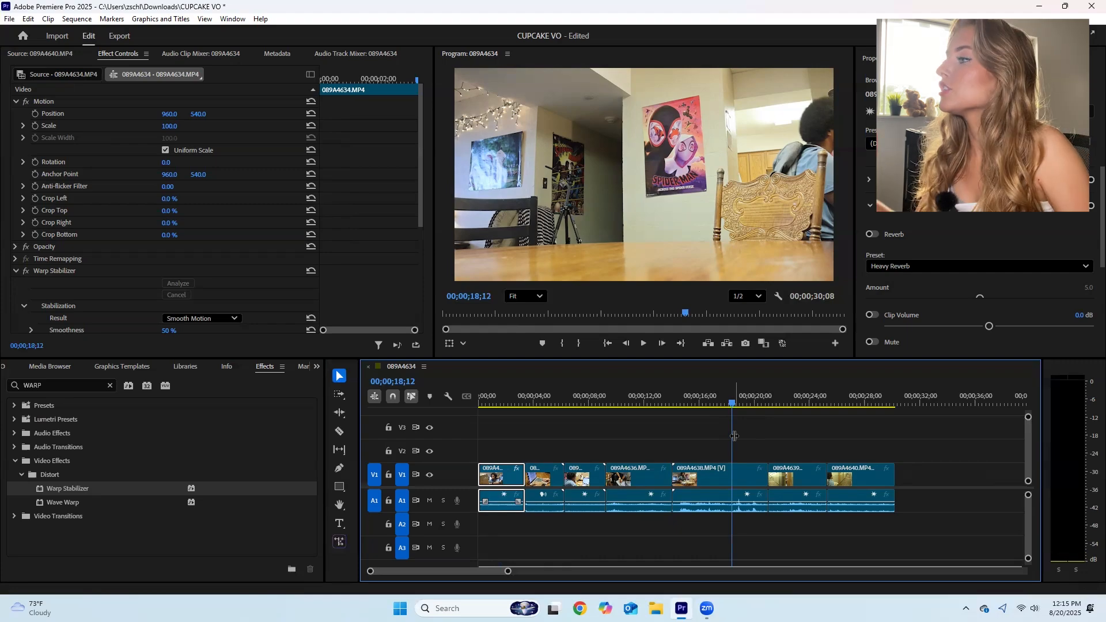
left_click(710, 479)
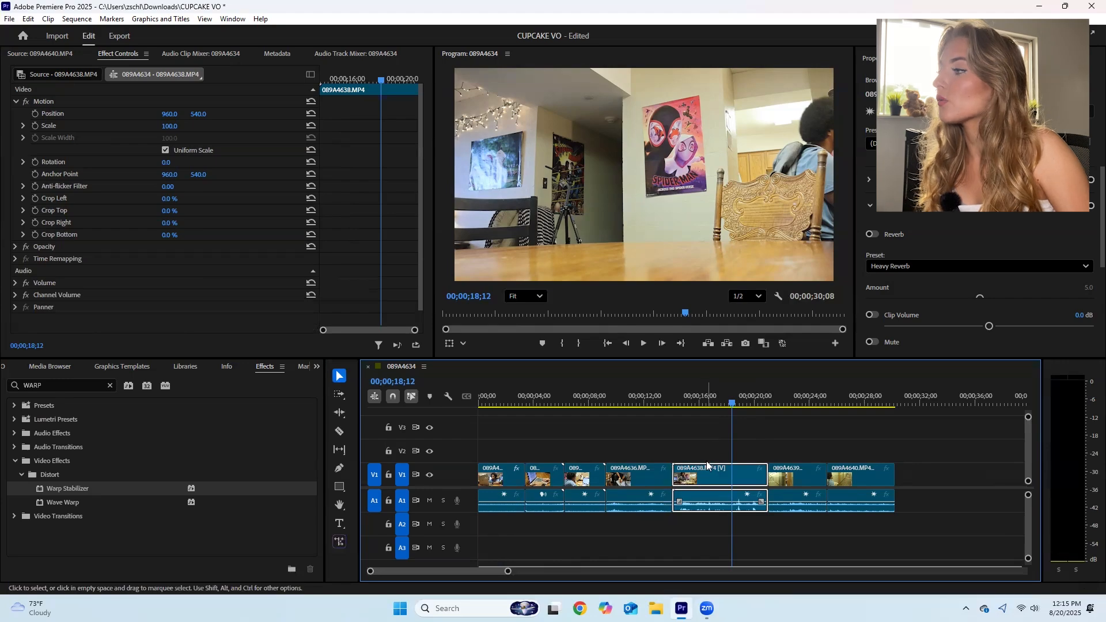
left_click(232, 19)
left_click(256, 167)
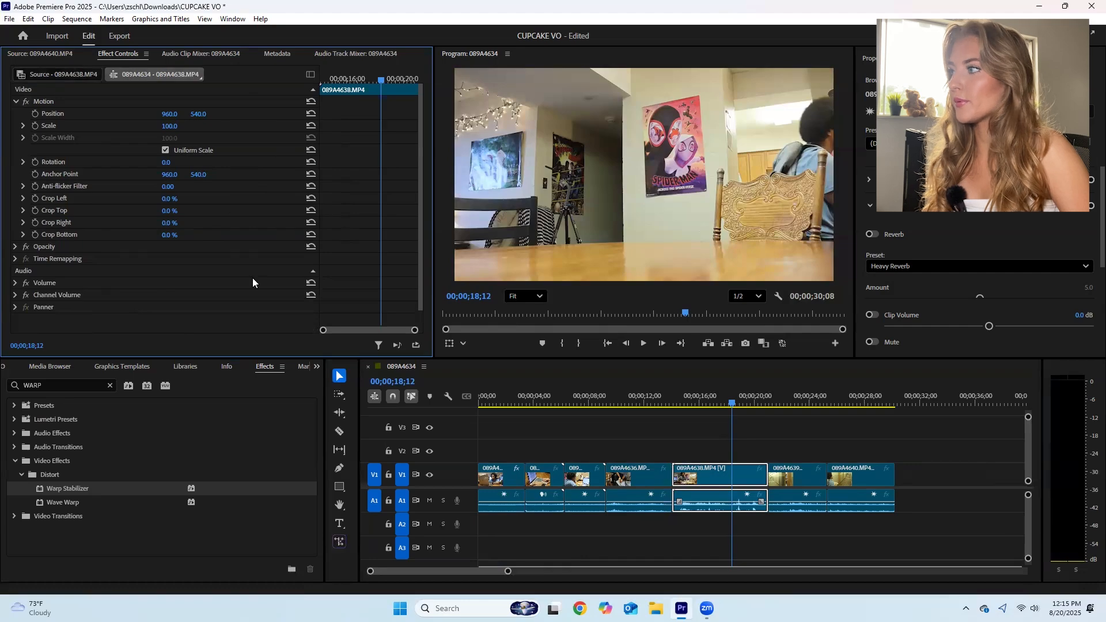
left_click(168, 126)
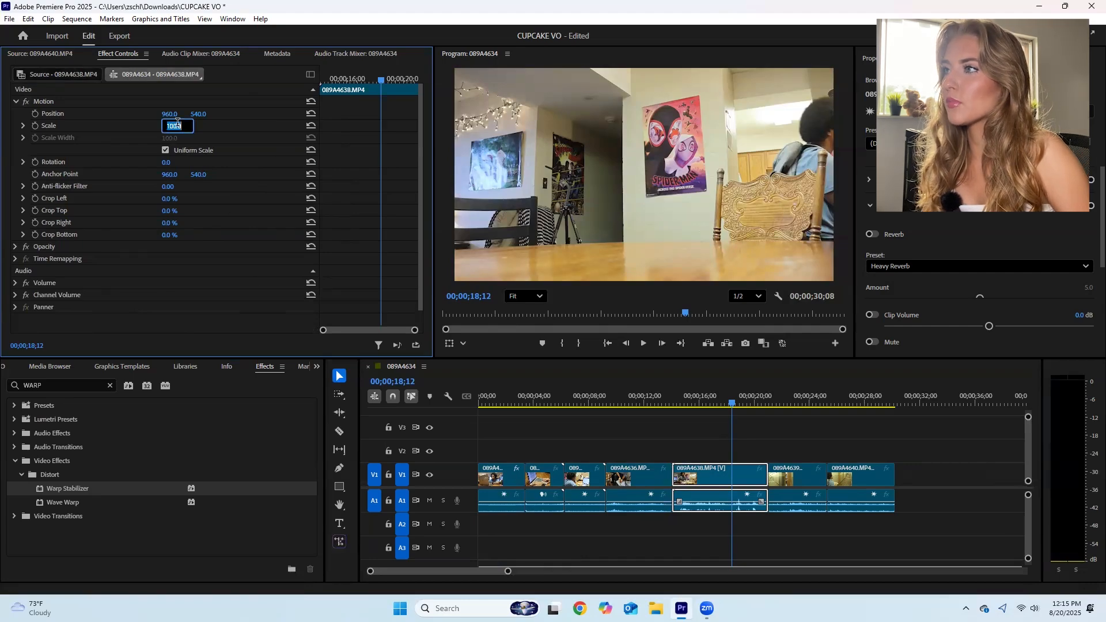
key("Up")
key("Up")
key("Up")
key("Up")
key("Up")
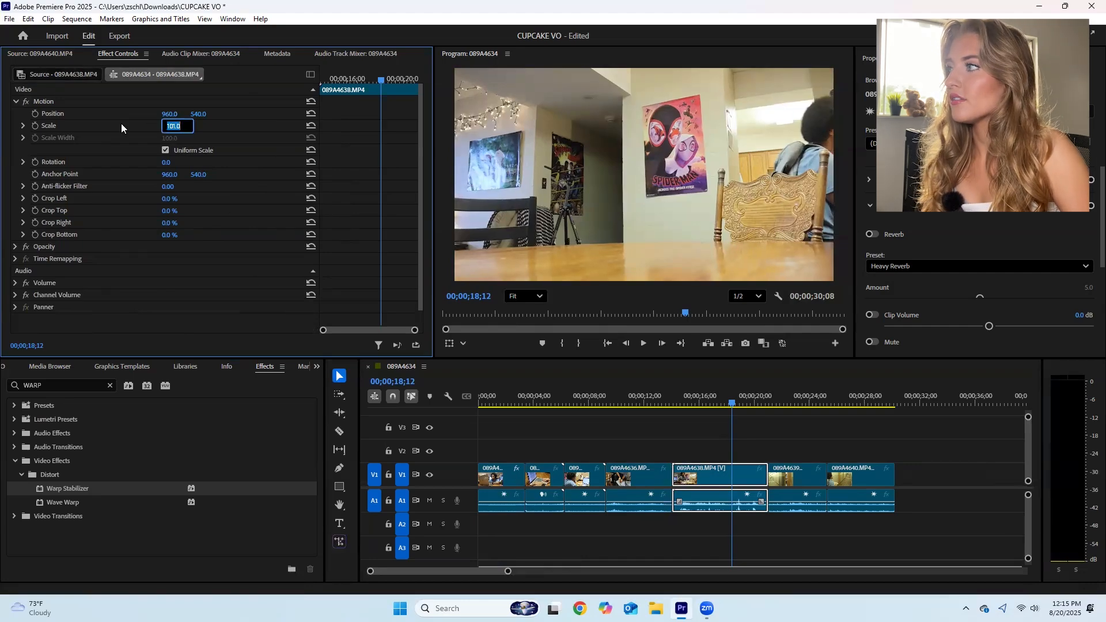
key("Up")
key("Up")
key("Up")
key("Up")
key("Up")
key("Up")
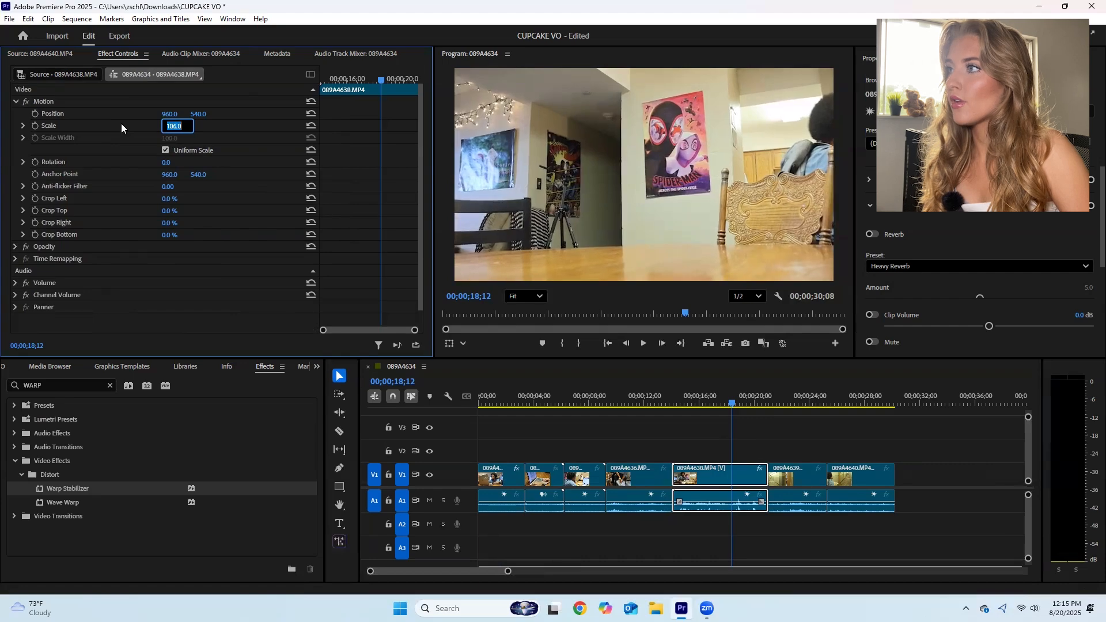
key("Up")
key("Up")
key("Up")
key("Up")
key("Up")
key("Up")
key("Up")
key("Up")
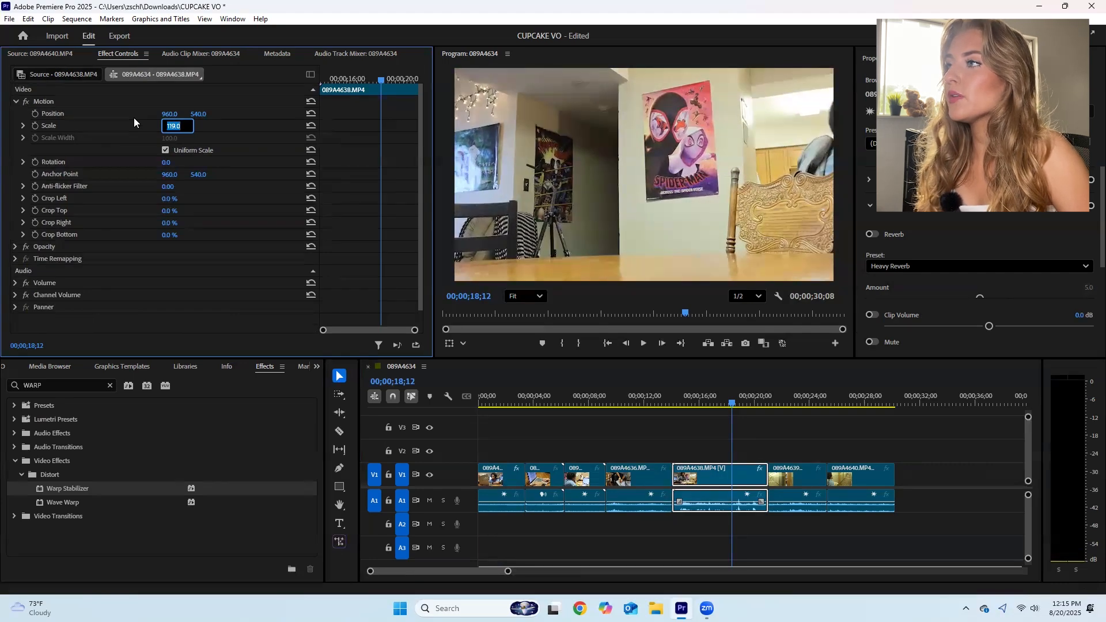
- Try shifting clip 089A4638.MP4 horizontally within the frame to an X Position of 1105
left_click(169, 113)
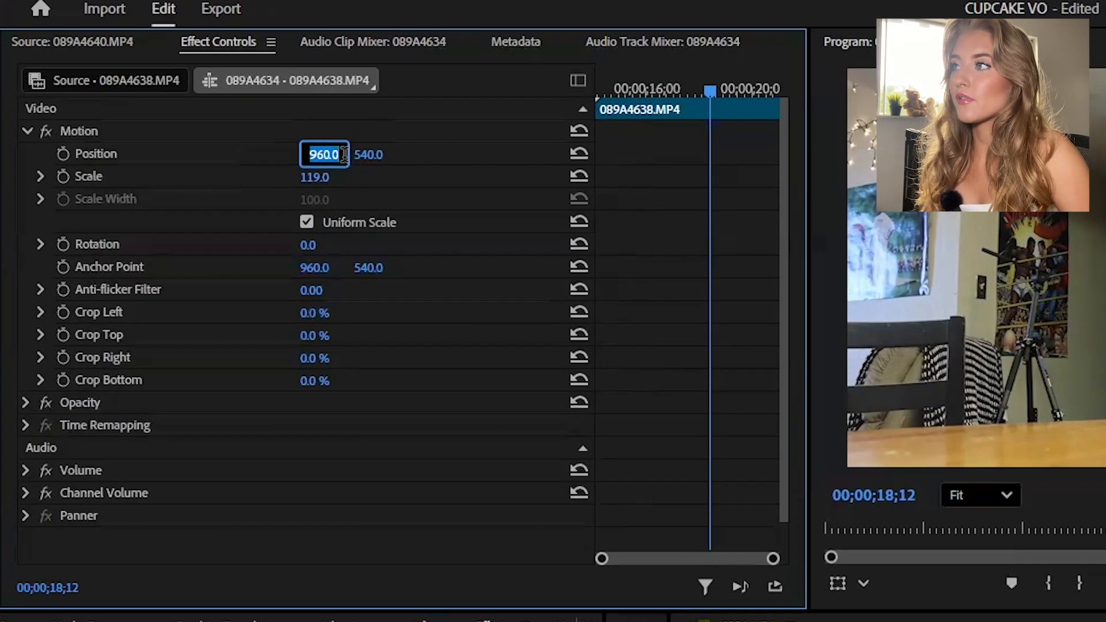
left_click(361, 151)
left_click(314, 154)
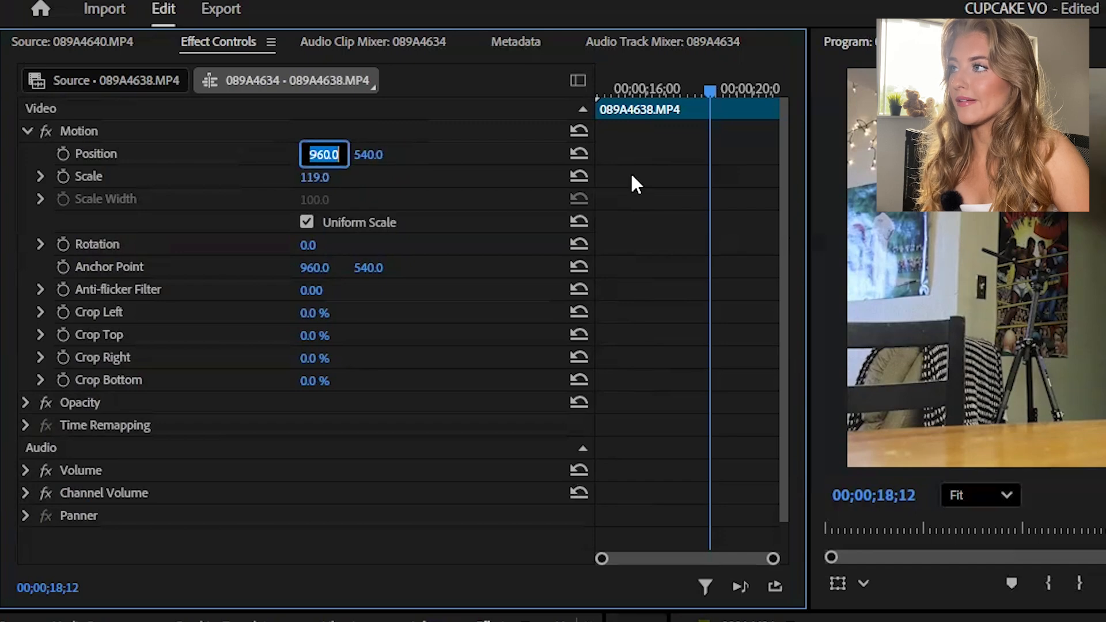
key("Up")
key("Up")
key("Up")
key("Up")
key("Up")
key("Up")
key("Up")
key("Up")
key("Up")
key("Up")
key("Up")
key("Up")
key("Up")
key("Up")
key("Up")
key("Up")
key("Up")
key("Up")
key("Up")
key("Up")
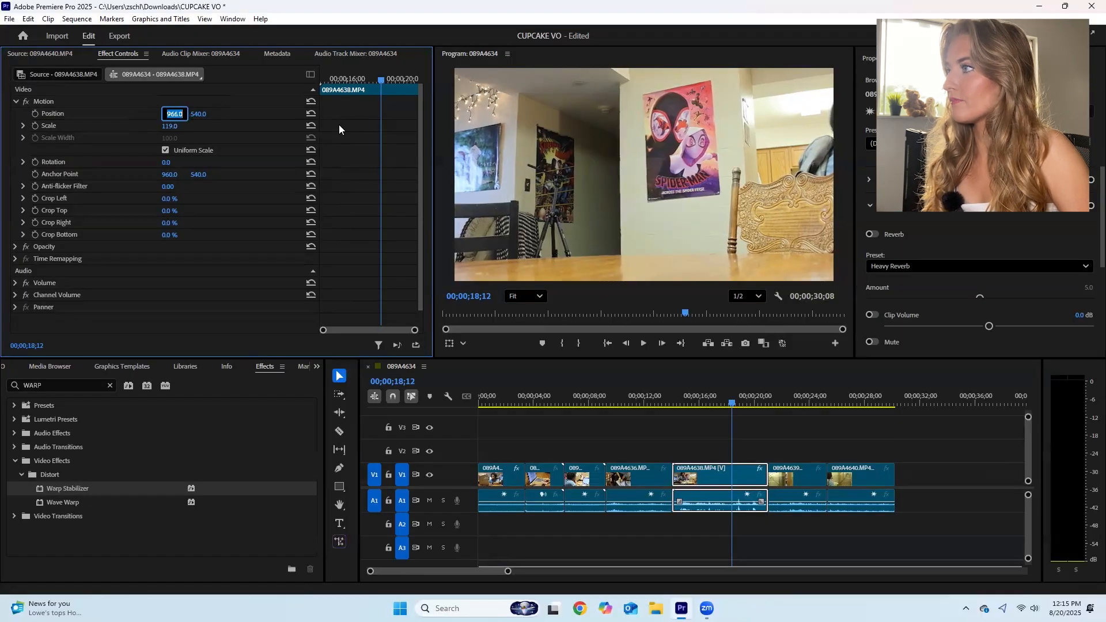
key("Up")
key("Up")
key("Up")
key("Up")
key("Up")
key("Up")
key("Up")
key("Up")
key("Up")
key("Up")
key("Up")
key("Up")
key("Up")
key("Up")
key("Up")
key("Up")
key("Up")
key("Up")
key("Up")
key("Up")
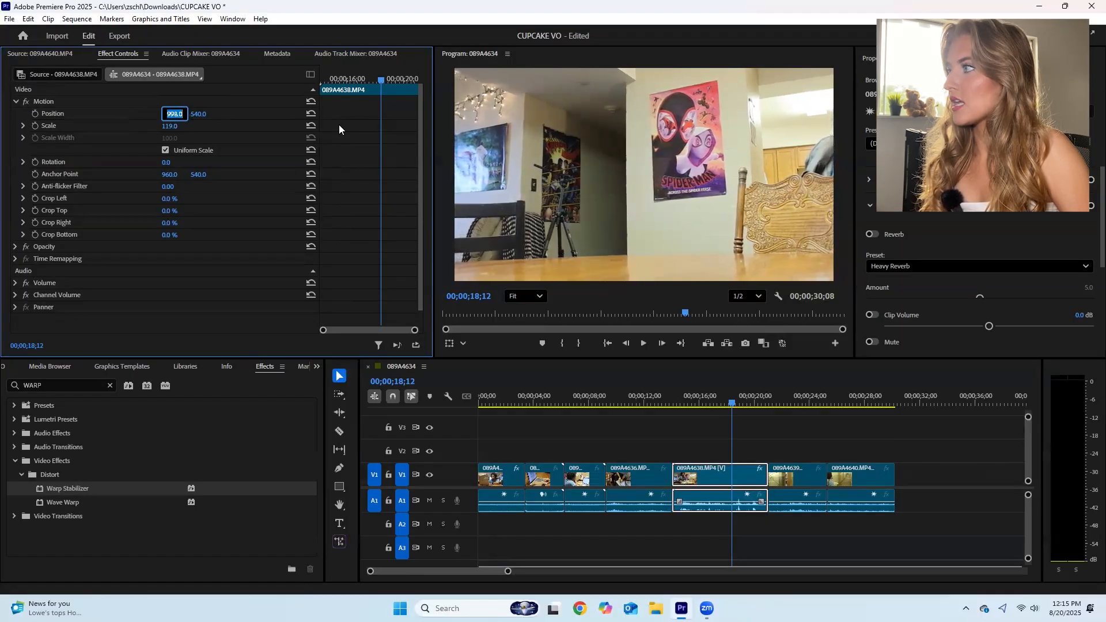
key("Up")
key("Up")
key("Up")
key("Up")
key("Up")
key("Up")
key("Up")
key("Up")
key("Up")
key("Up")
key("Up")
key("Up")
key("Up")
key("Up")
key("Up")
key("Up")
key("Up")
key("Up")
key("Up")
key("Up")
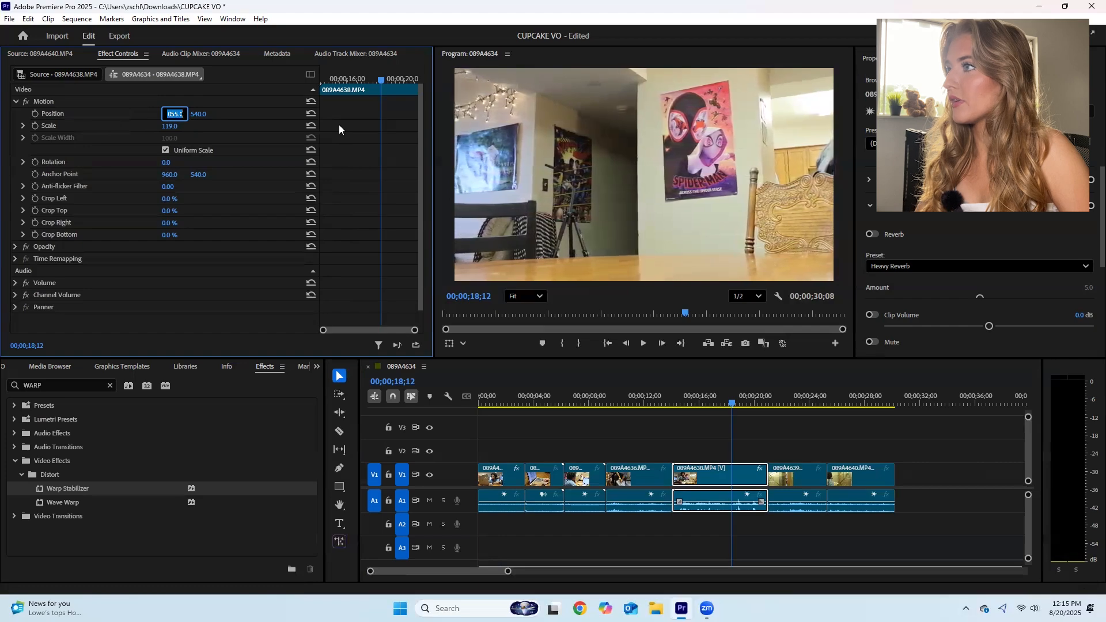
key("Up")
key("Up")
key("Up")
key("Up")
key("Up")
key("Up")
key("Up")
key("Up")
key("Up")
key("Up")
key("Up")
key("Up")
key("Up")
key("Up")
key("Up")
key("Up")
key("Up")
key("Up")
key("Up")
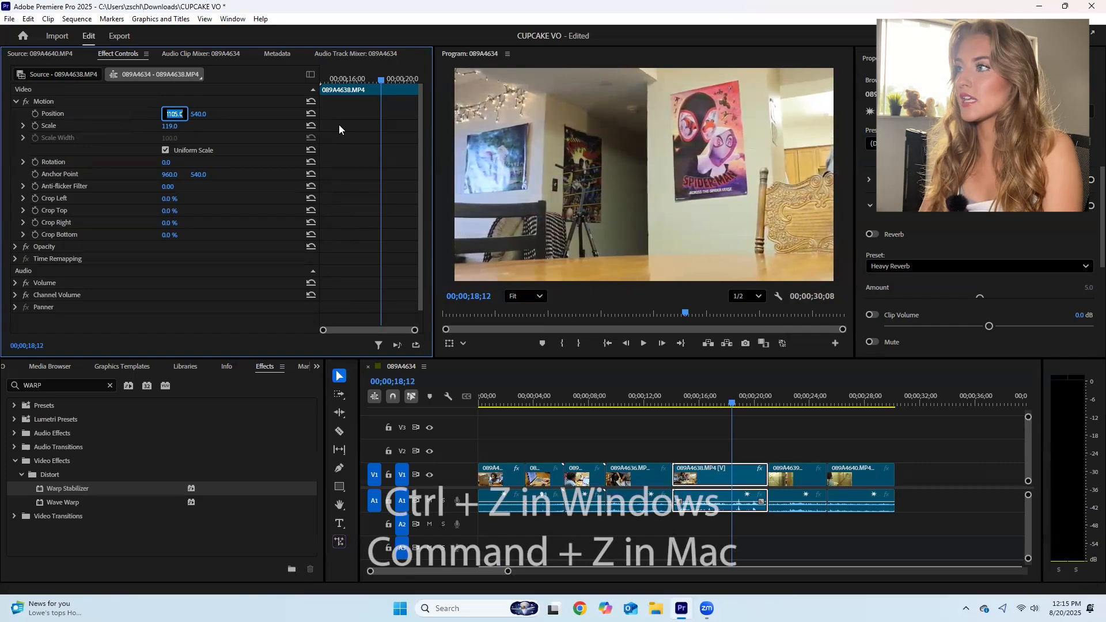
- Undo the horizontal Position change on clip 089A4638.MP4
left_click(482, 376)
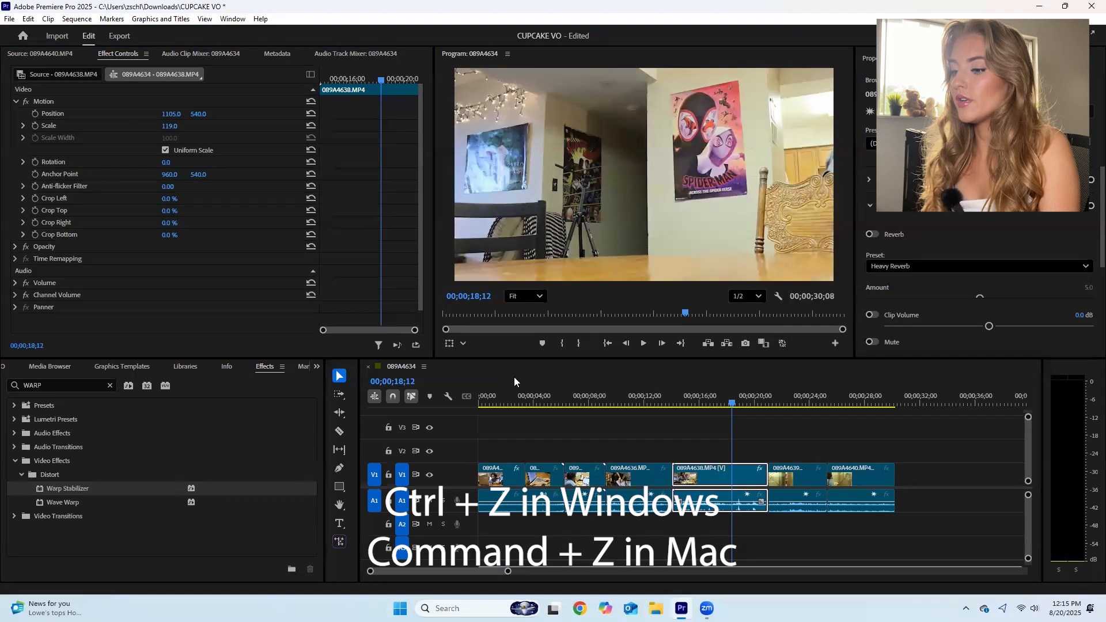
key("ctrl+z")
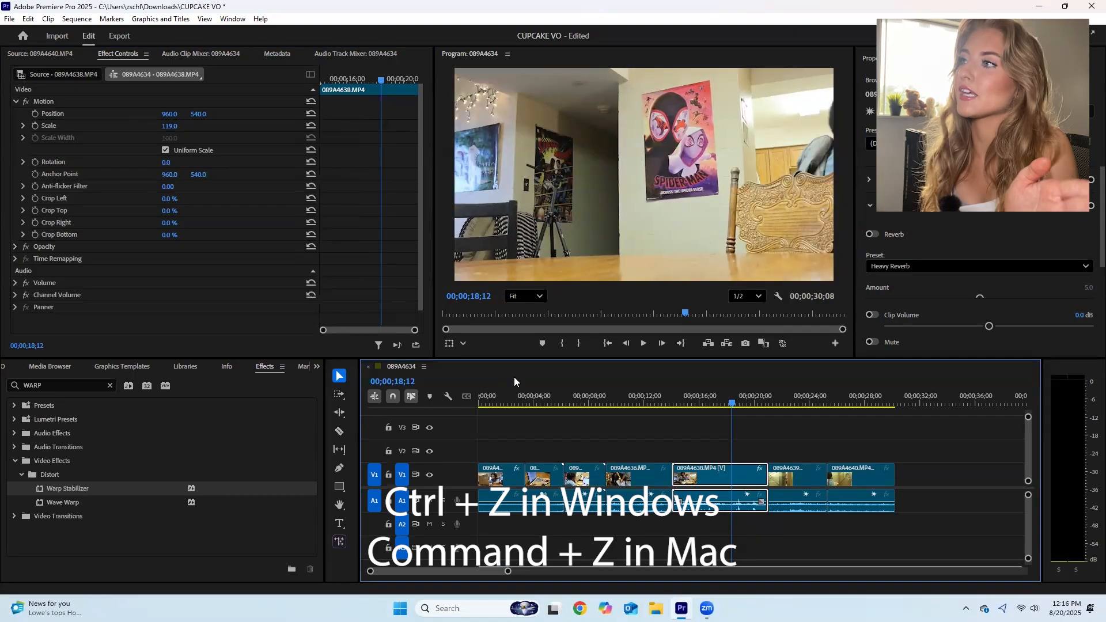
left_click_drag(167, 120, 216, 119)
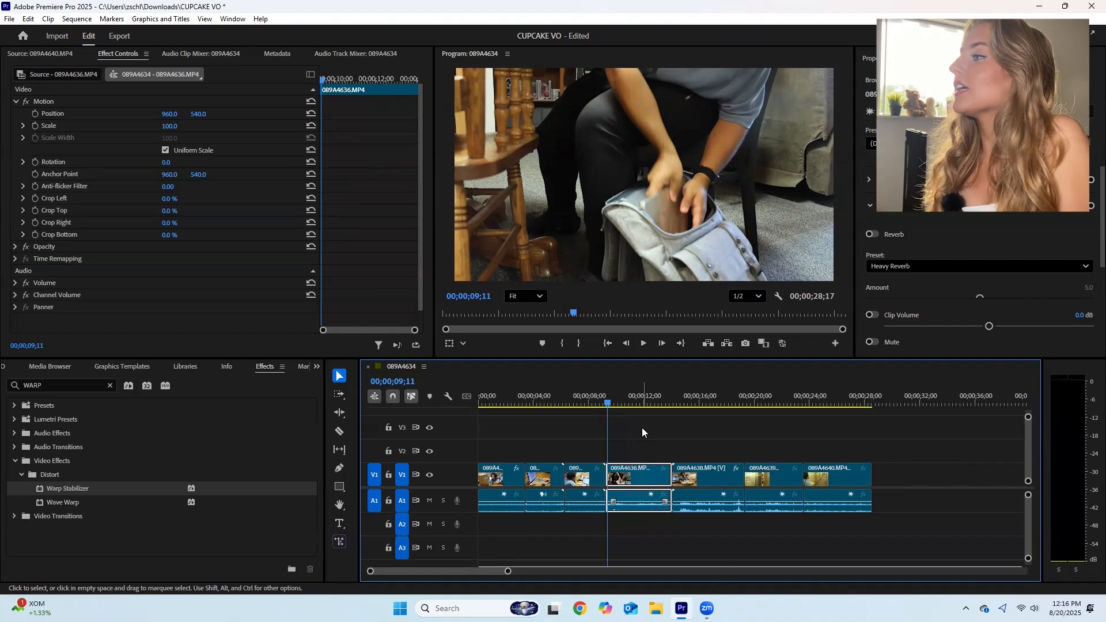
- Turn on Scale animation for clip 089A4636.MP4, placing a first keyframe at its start, 00;00;09;11
left_click(233, 19)
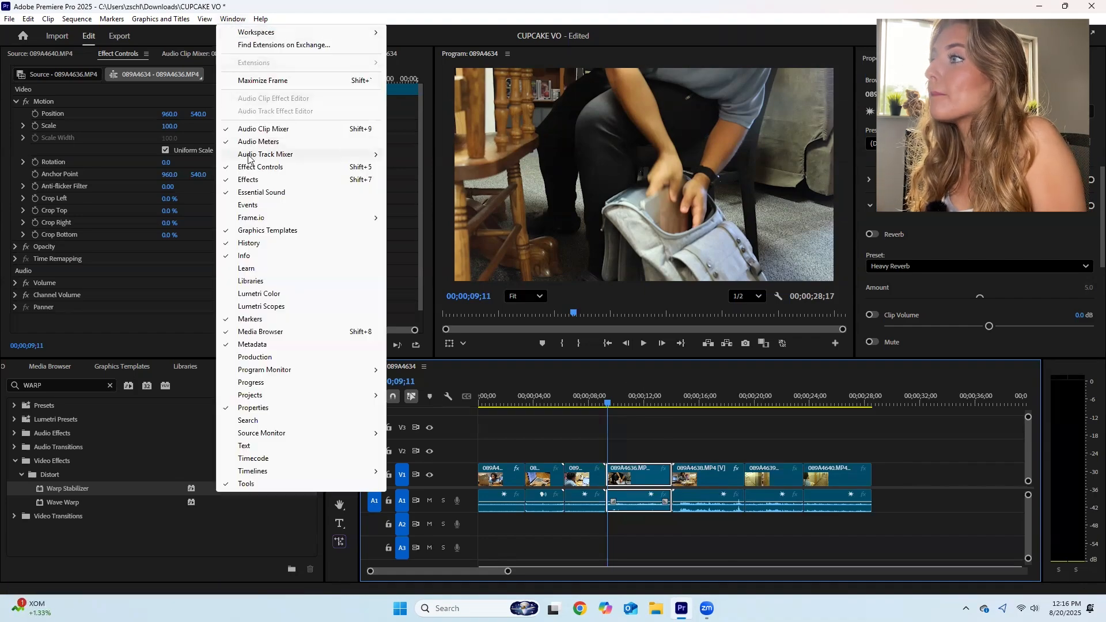
left_click(231, 166)
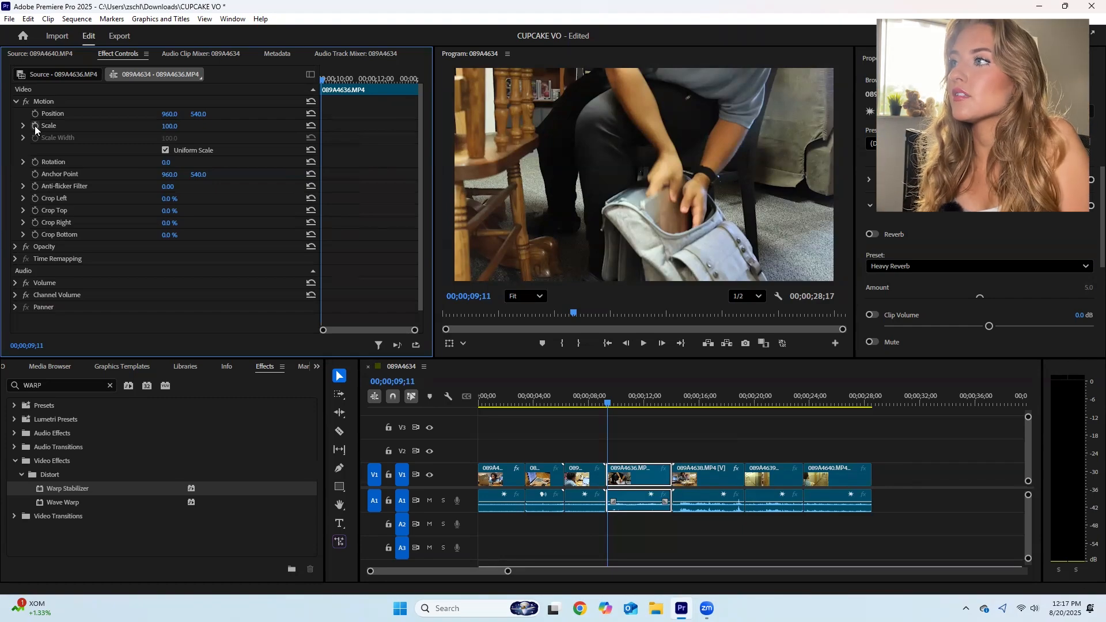
left_click(35, 126)
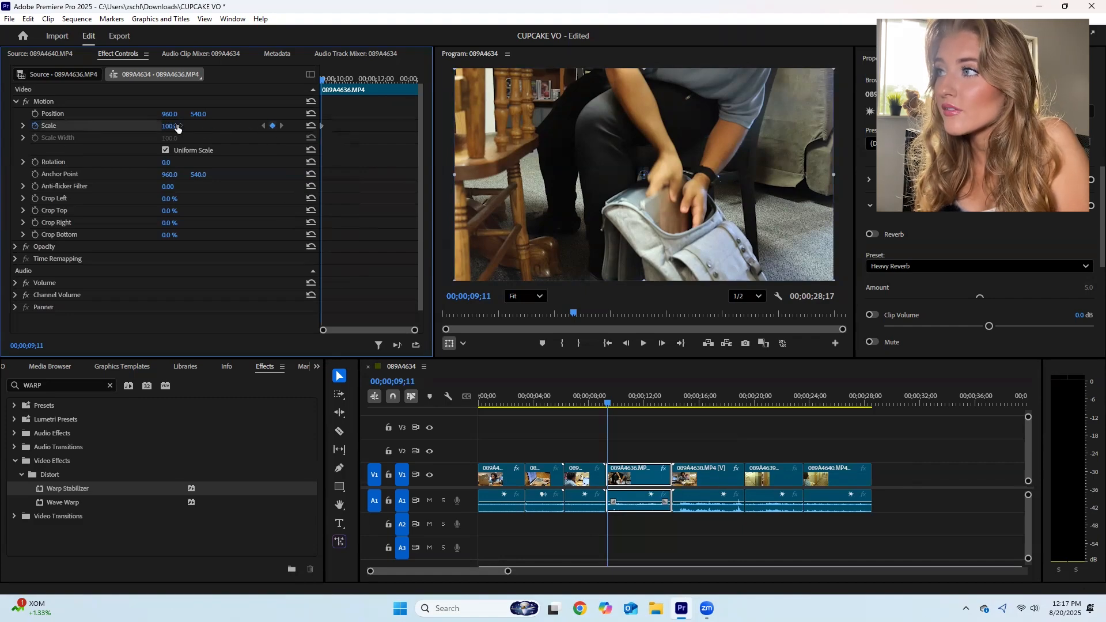
- Add a closing Scale keyframe of 110 at the end of clip 089A4636.MP4, 00;00;14;00, for a slow zoom-in
left_click(617, 404)
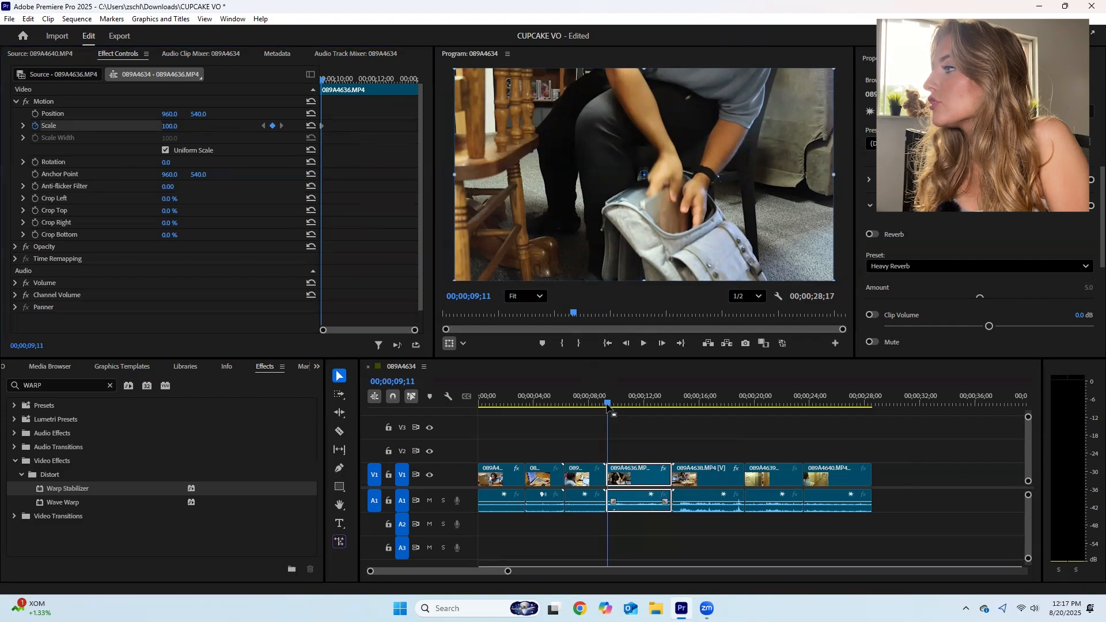
left_click_drag(621, 410, 671, 406)
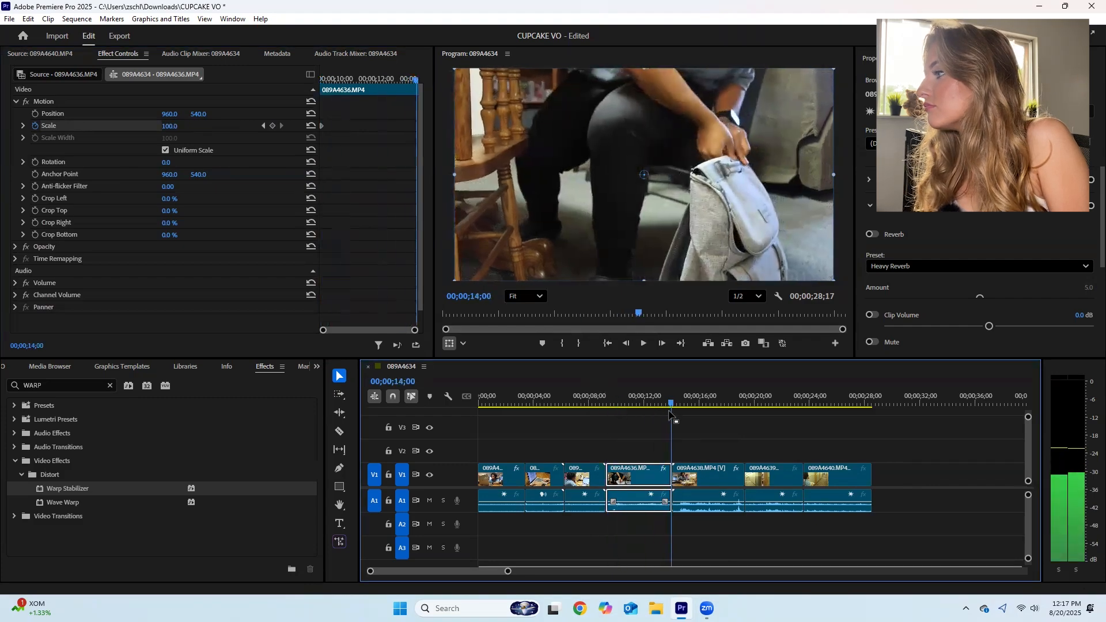
left_click(172, 125)
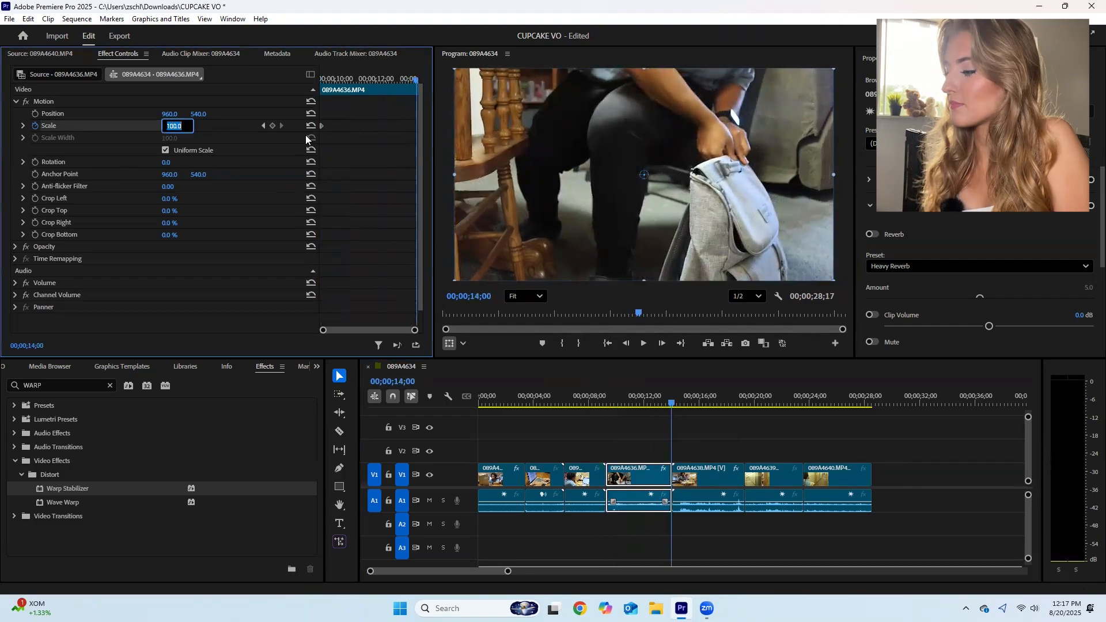
type("105")
key("Return")
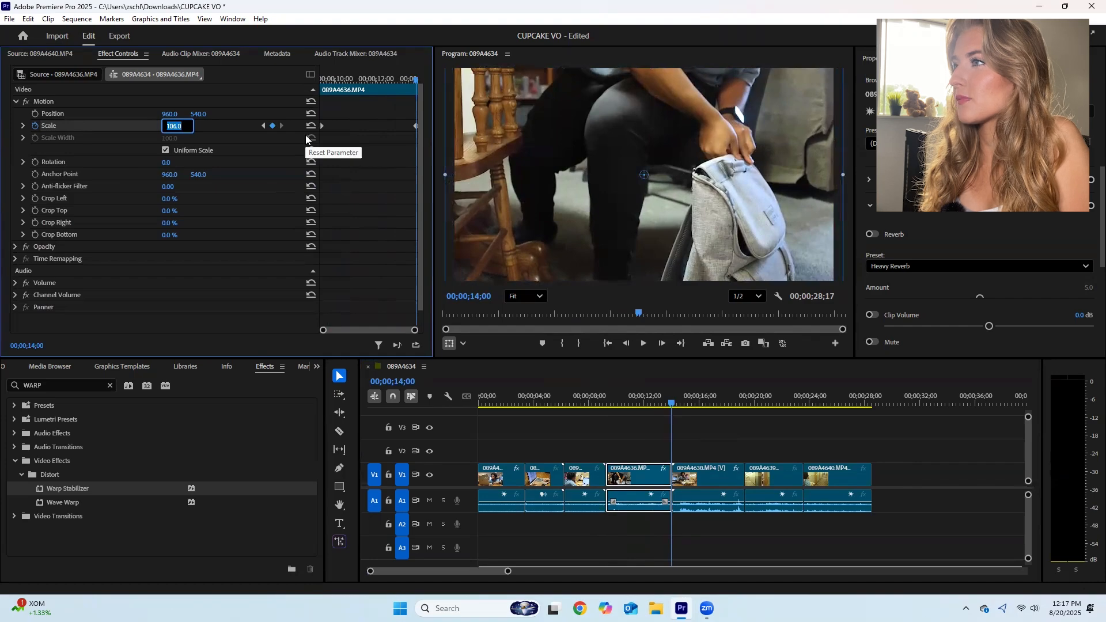
key("Up")
key("Up")
key("Up")
key("Up")
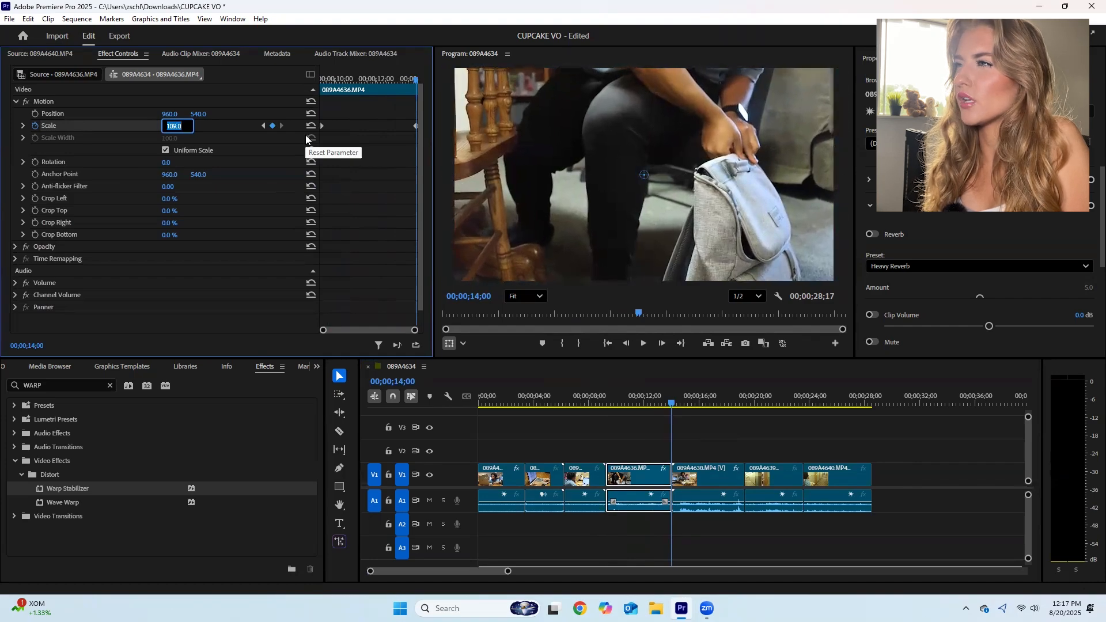
key("Up")
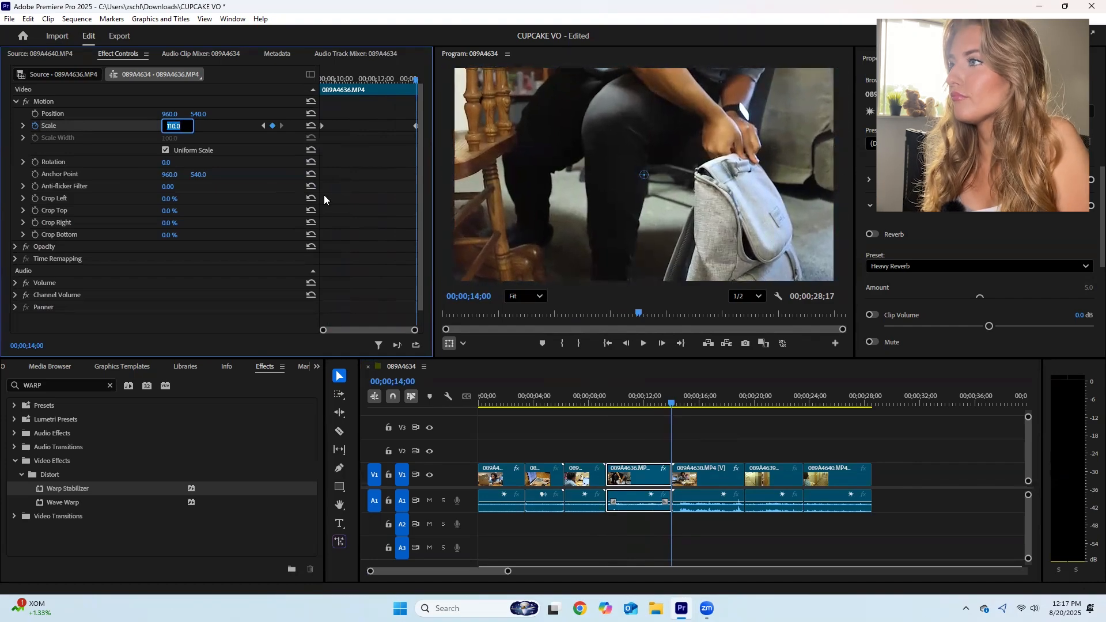
- Play clip 089A4636.MP4 from its start to review the keyframed slow zoom-in
left_click(562, 375)
left_click_drag(672, 403, 605, 414)
key("space")
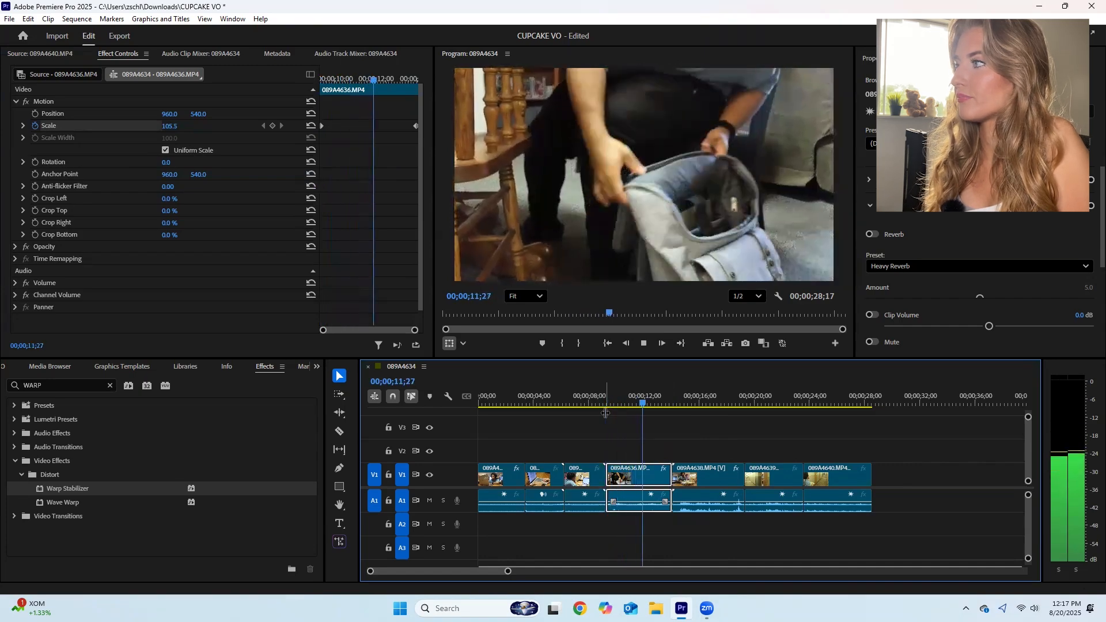
key("space")
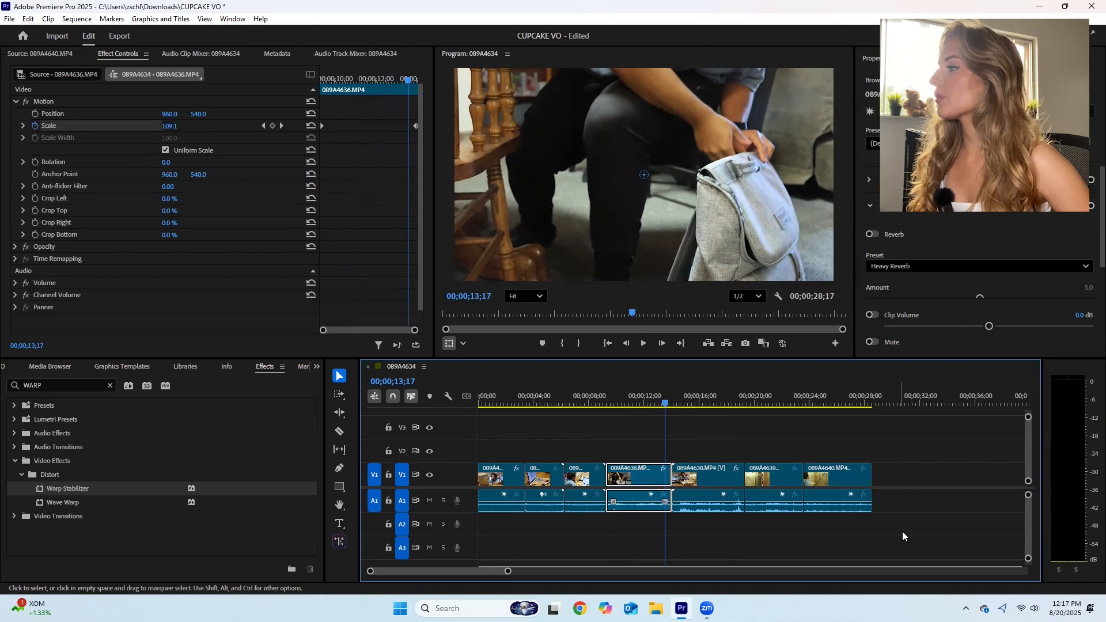
- Set the audio gain of all clips in the sequence to -20 dB
left_click_drag(920, 530, 490, 476)
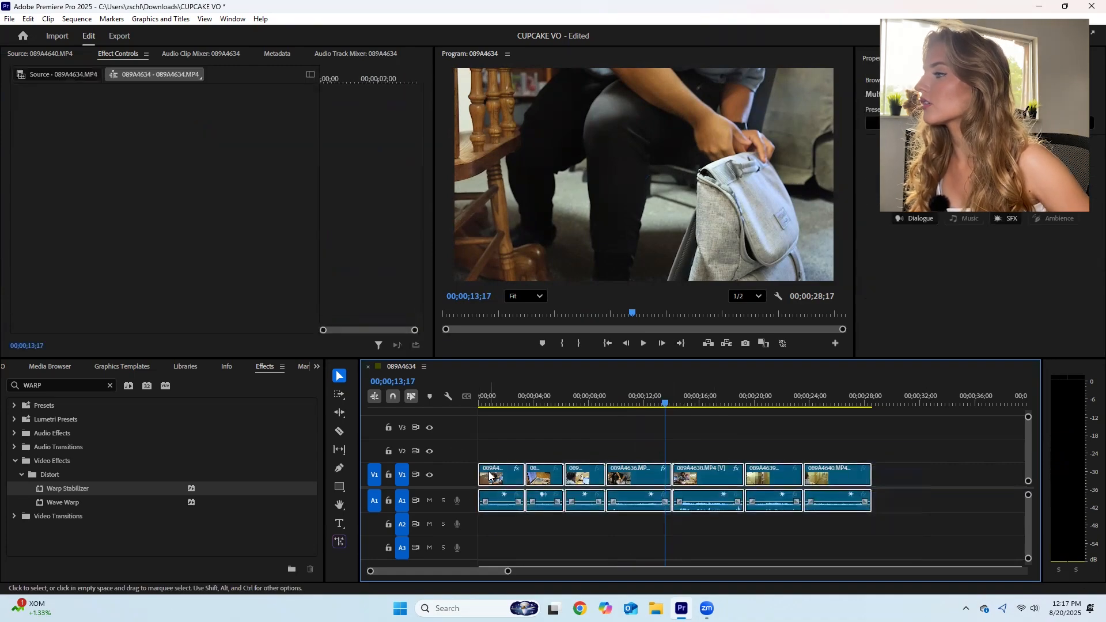
right_click(490, 476)
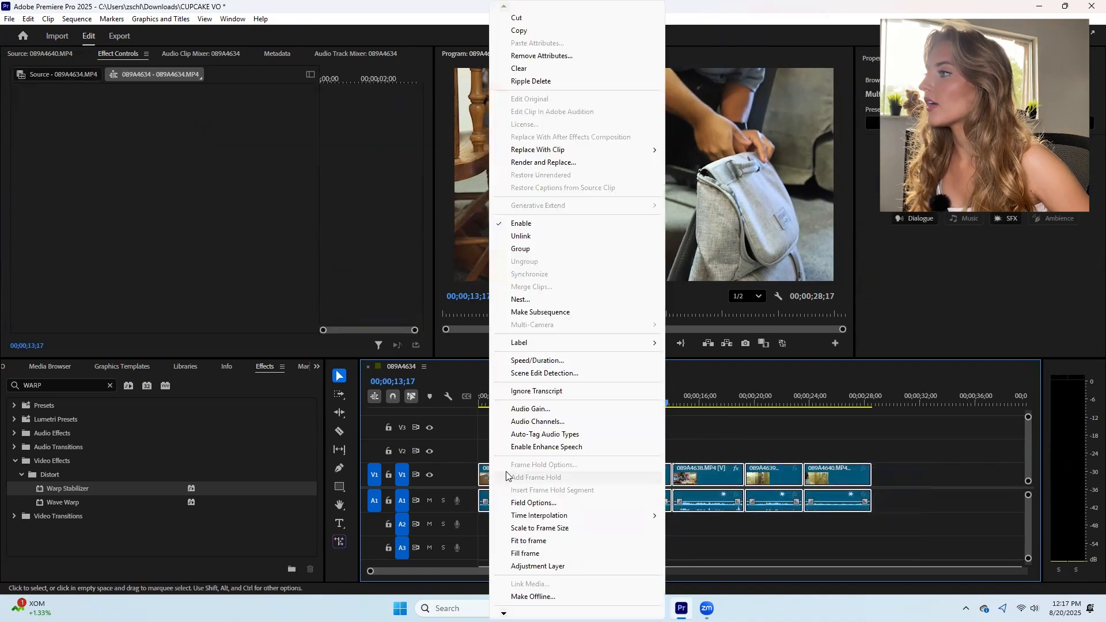
left_click(532, 410)
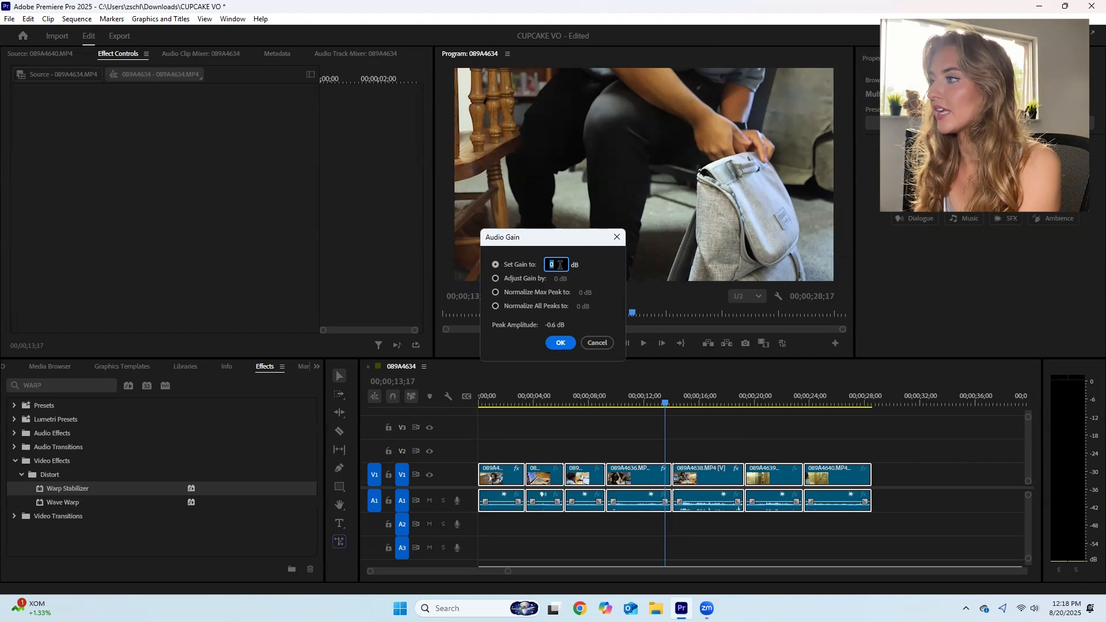
type("-20")
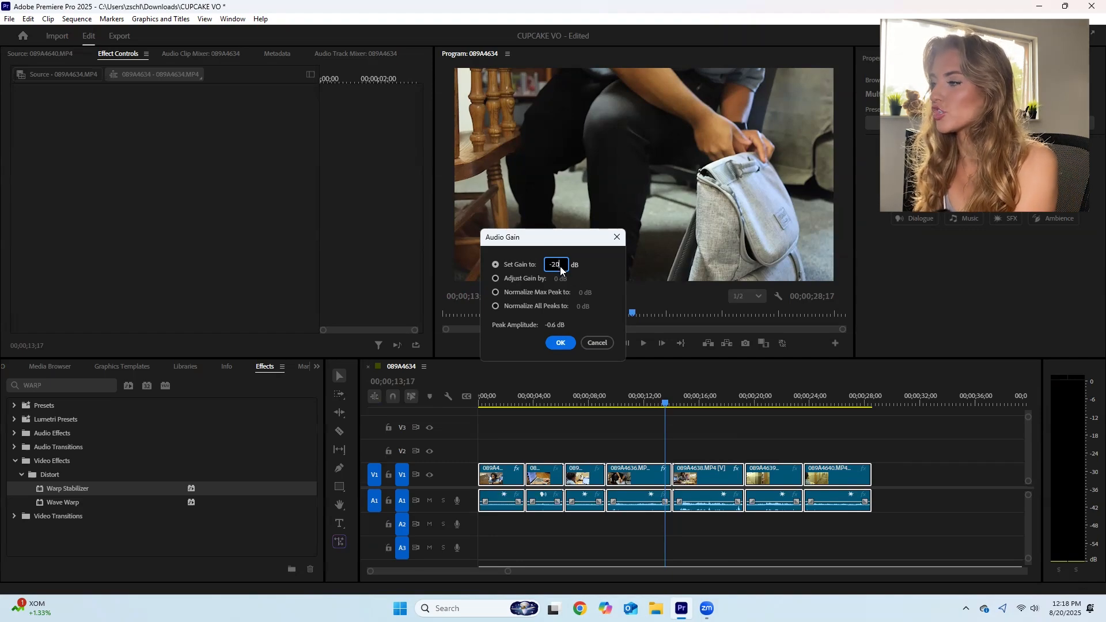
key("Return")
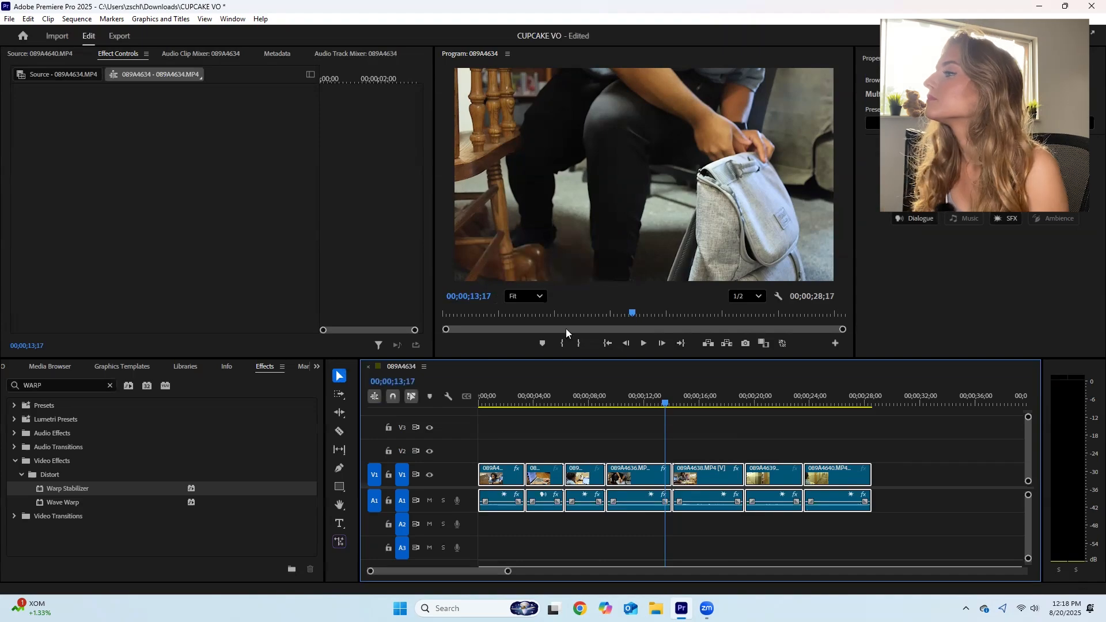
- Bring up the shared libraries and open the IUSTV News 2025-26 Official library
left_click(233, 18)
mouse_move(277, 152)
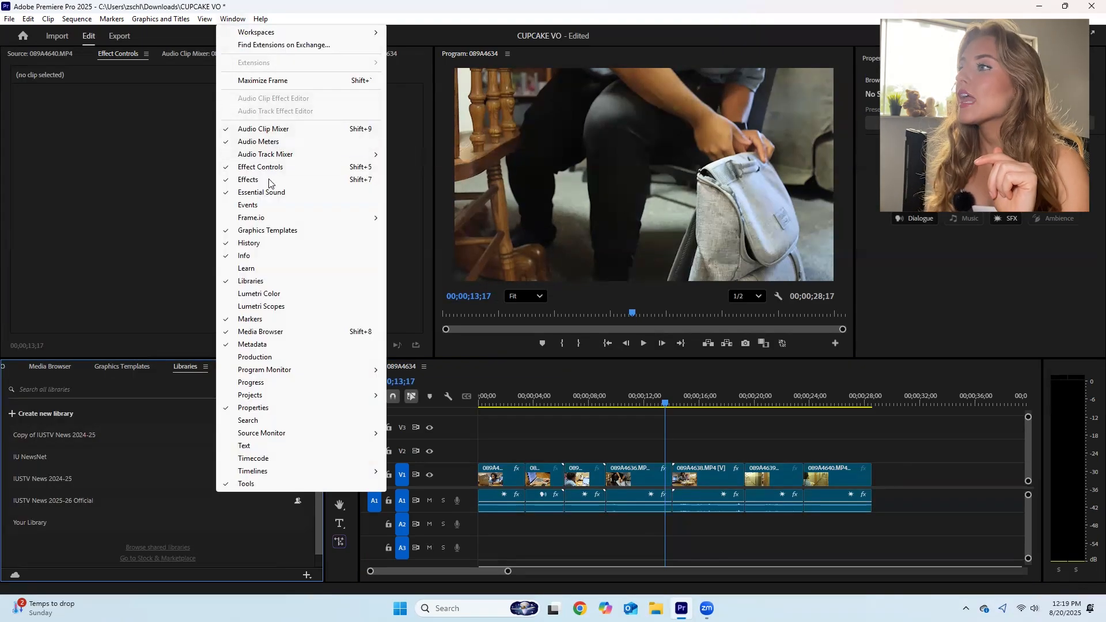
left_click(270, 276)
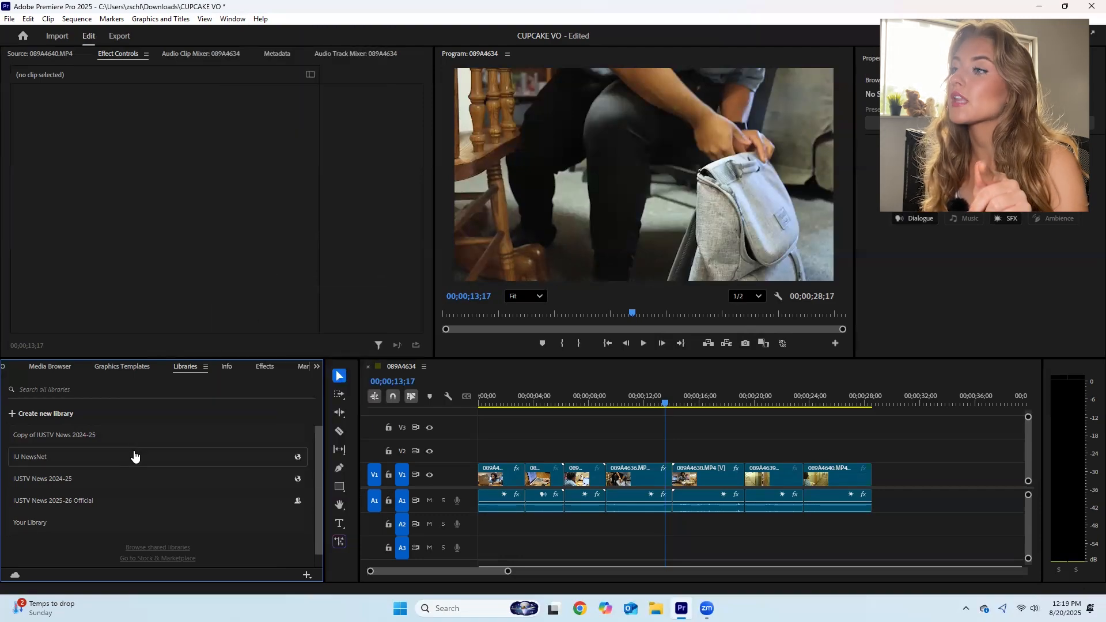
left_click(96, 508)
- Place the L3 VO lower third from the library's LOWERS group on track V2 at the start of the sequence
scroll(244, 482, "down", 2)
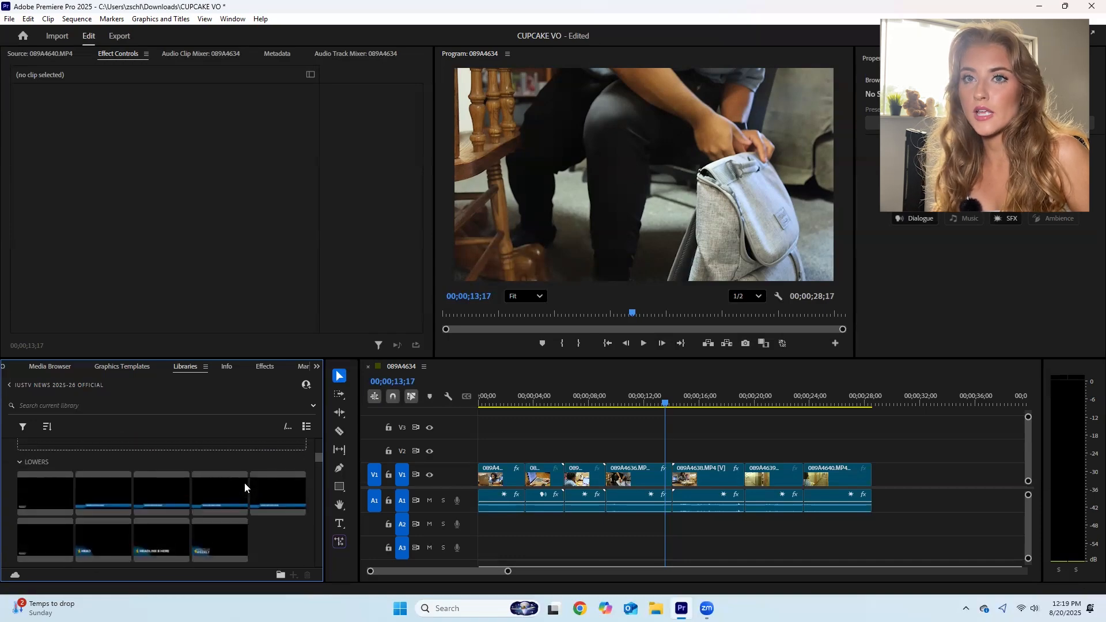
left_click(124, 494)
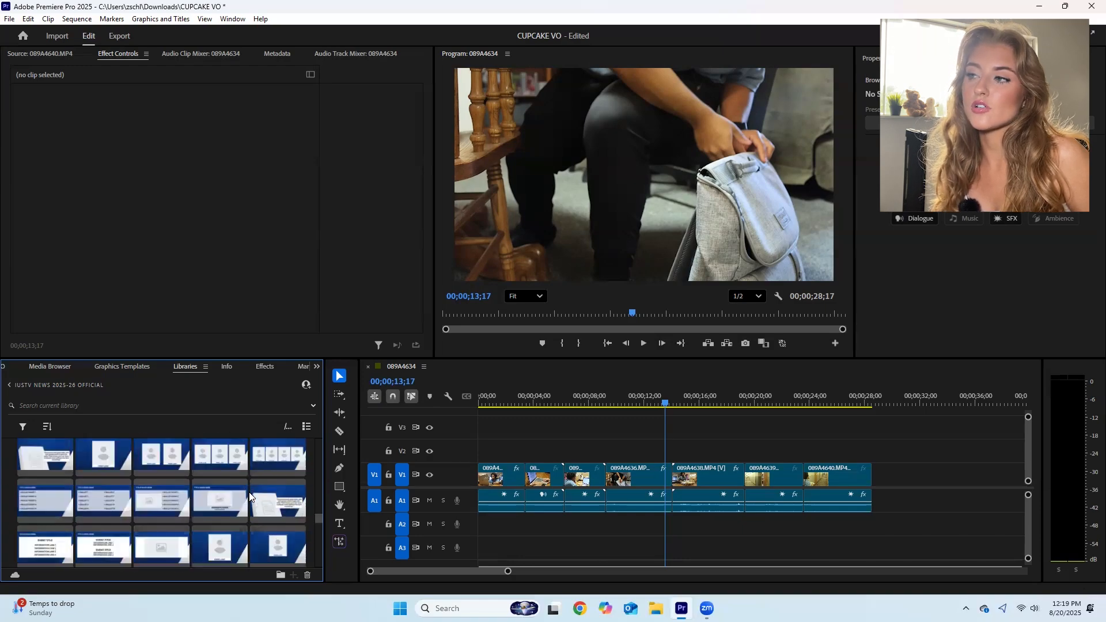
scroll(249, 494, "down", 6)
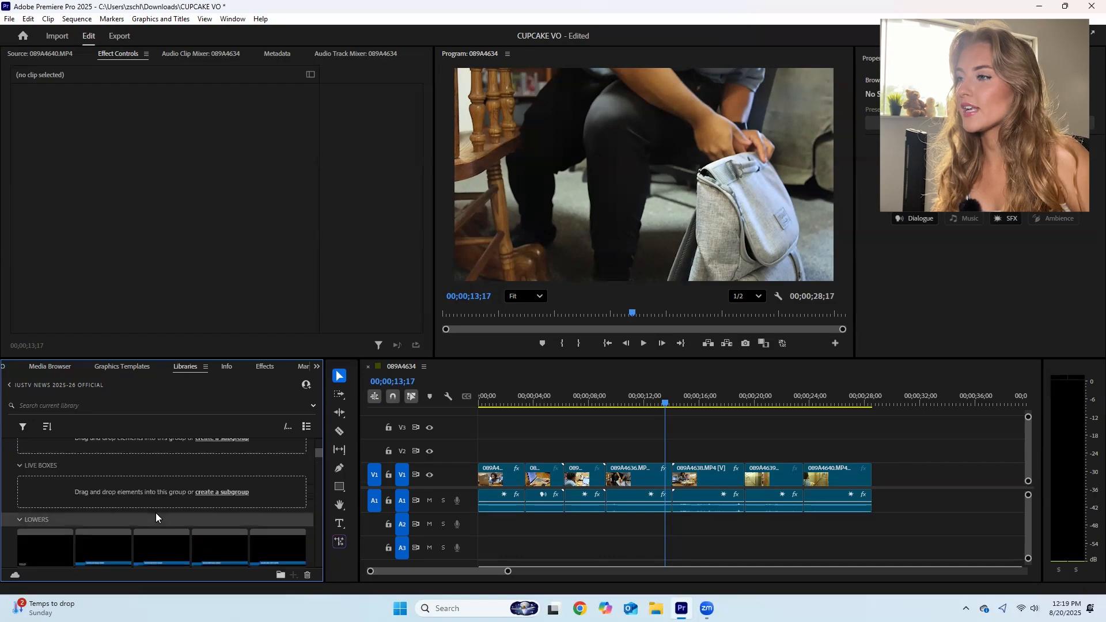
scroll(156, 517, "down", 1)
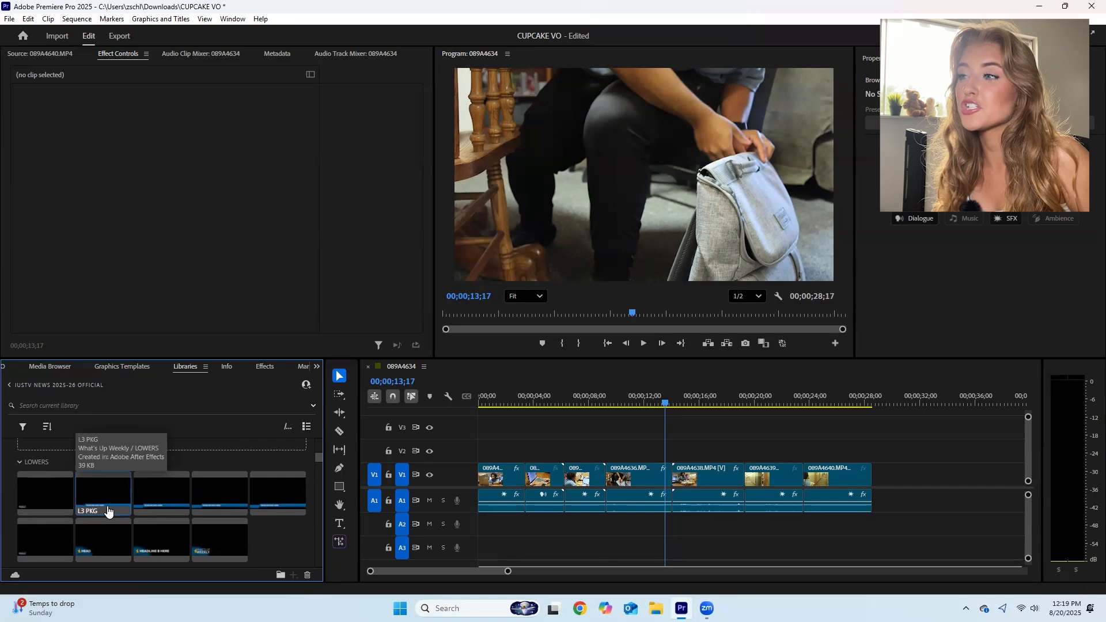
left_click(281, 501)
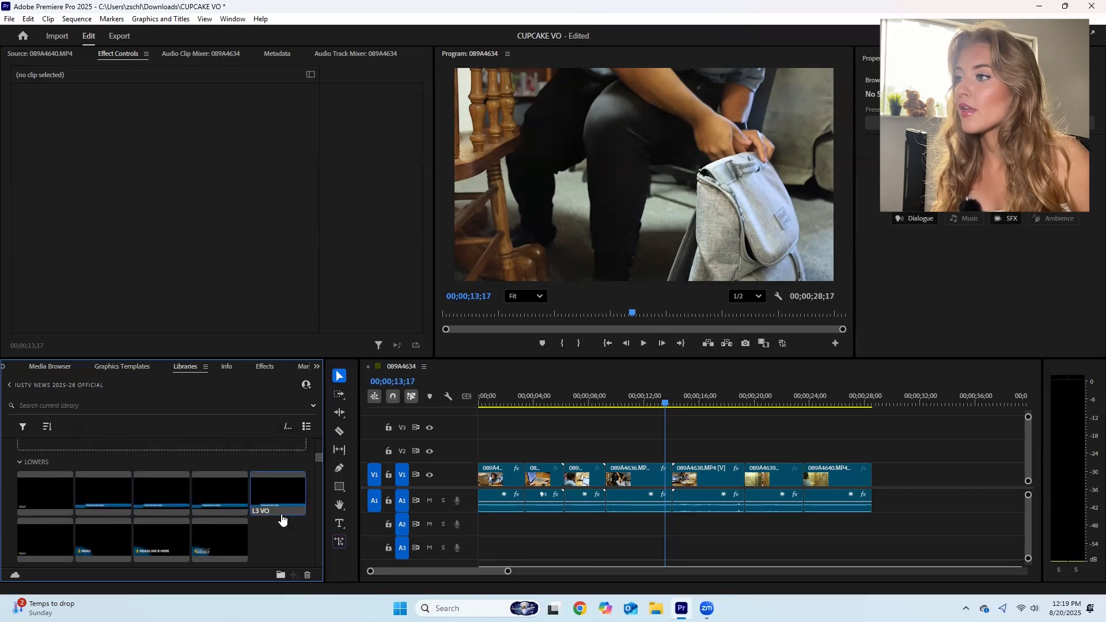
left_click_drag(274, 499, 464, 449)
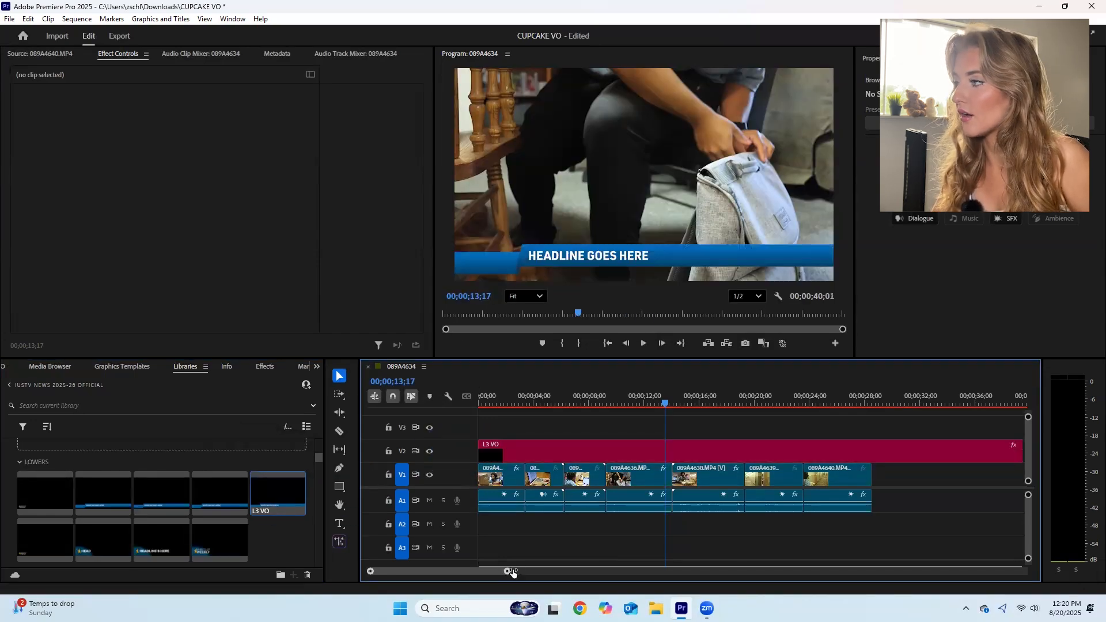
- Shorten the end of the L3 VO graphic to about 00;00;31;08, slightly past the last b-roll clip
left_click_drag(513, 571, 569, 571)
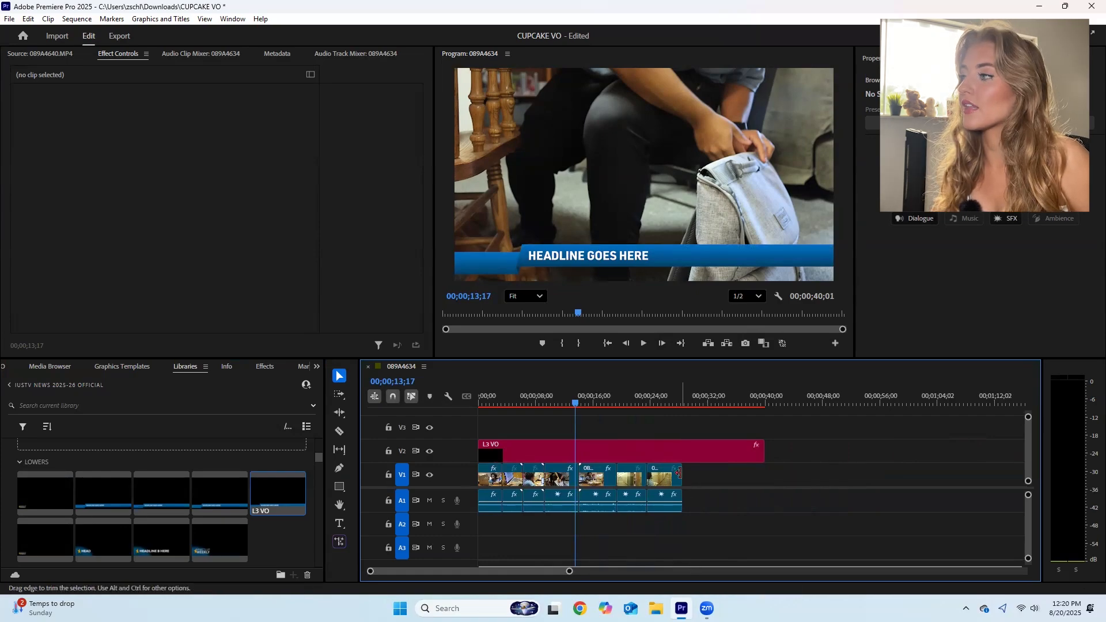
left_click(749, 459)
left_click_drag(759, 453, 701, 453)
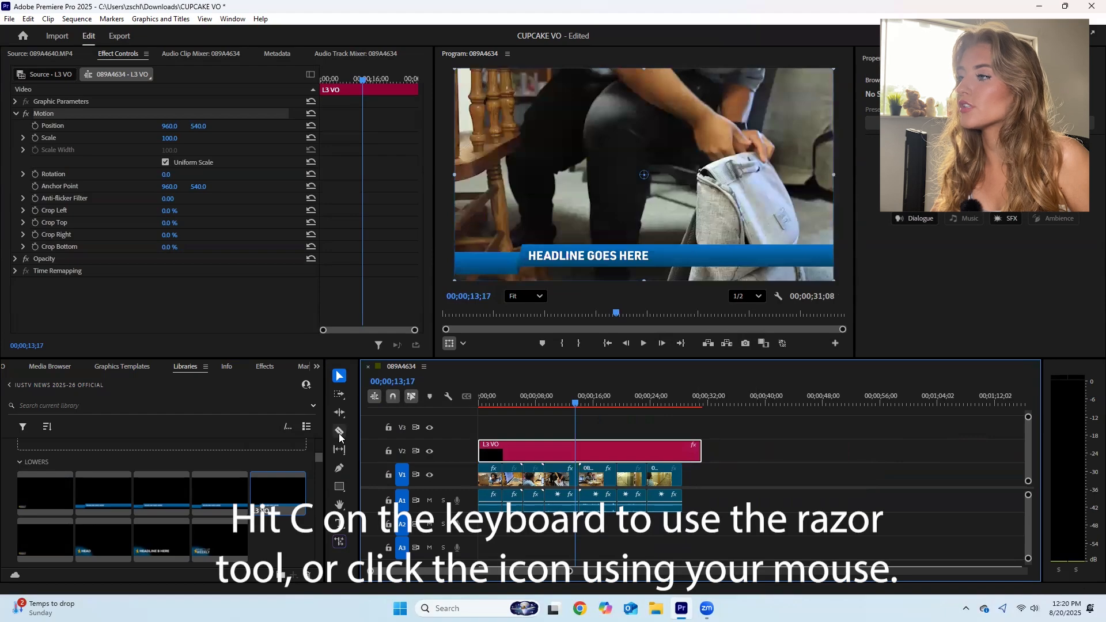
- Split the L3 VO graphic with the Razor tool where the last b-roll clip ends and delete the leftover piece
left_click(340, 431)
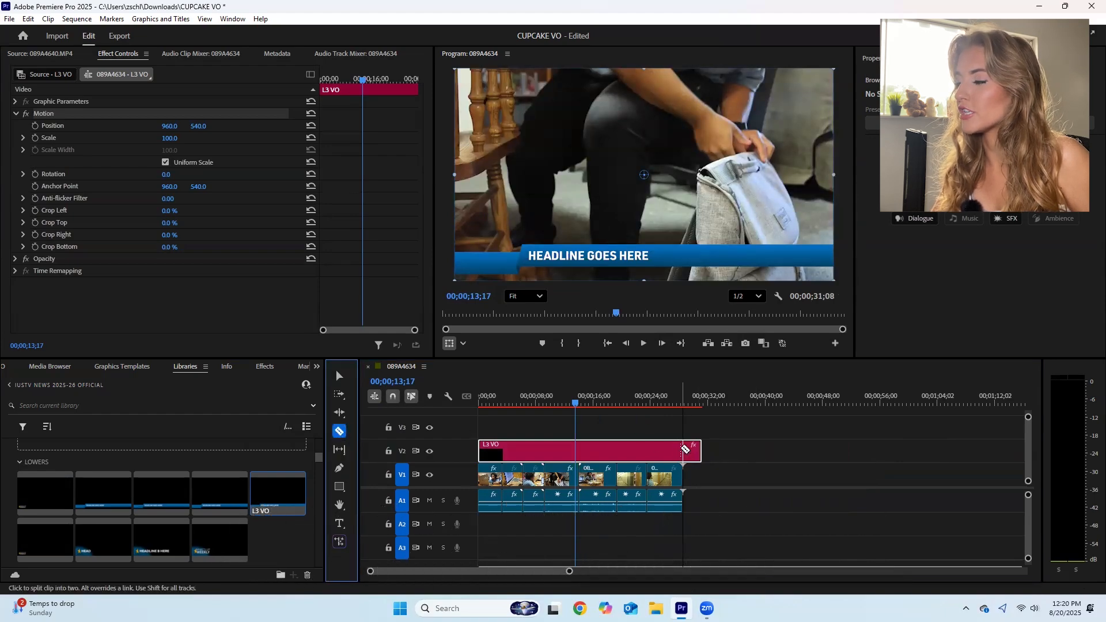
left_click(682, 453)
left_click(339, 376)
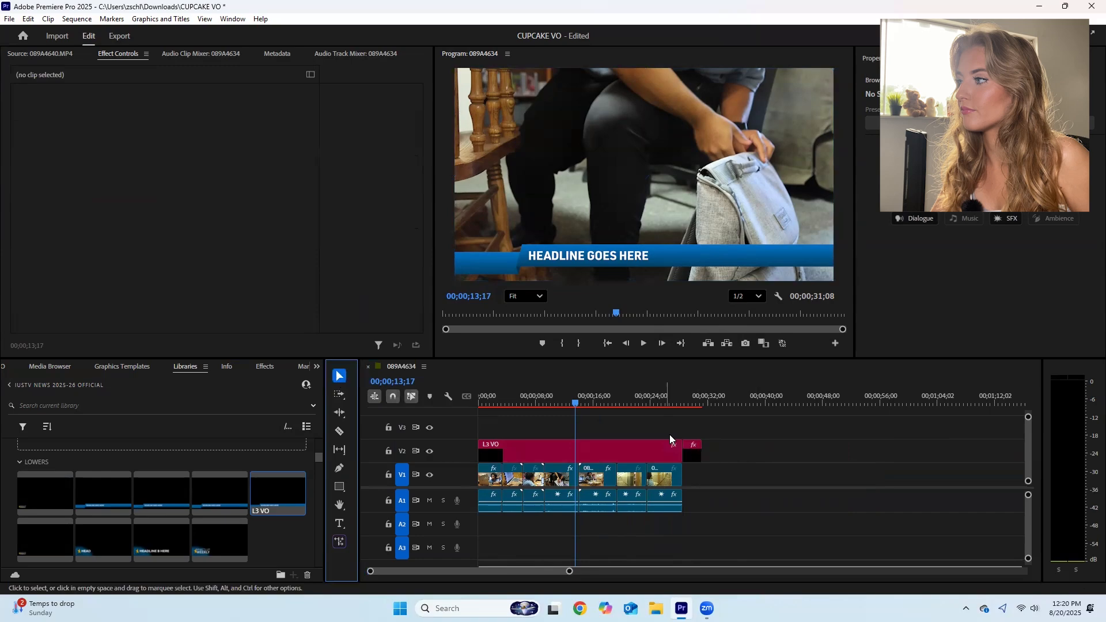
left_click(693, 454)
key("Delete")
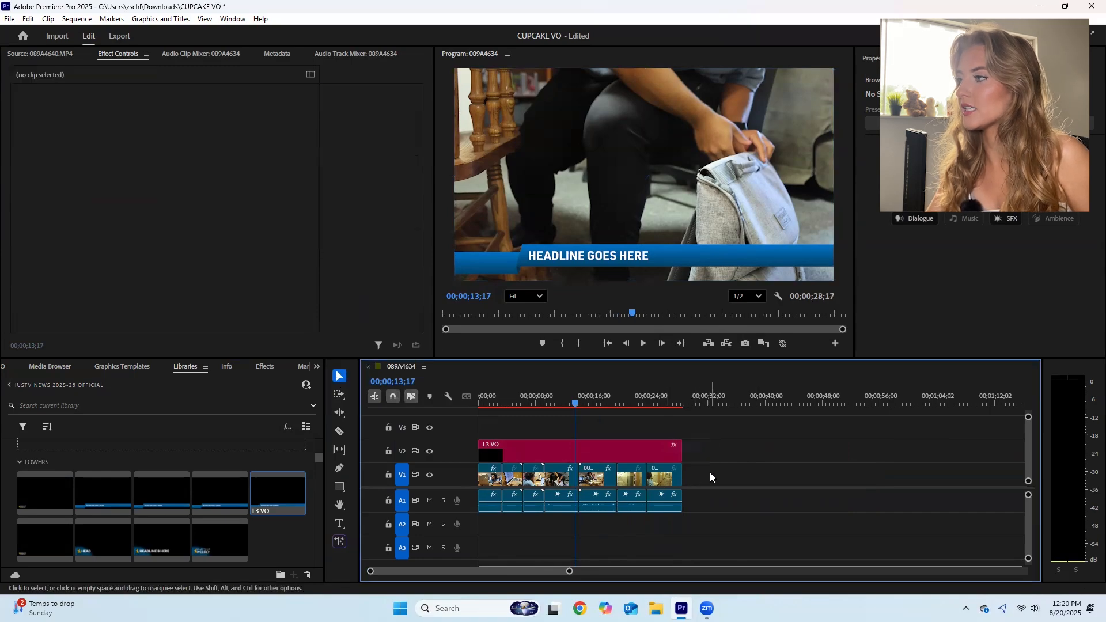
- Play the first seconds of the sequence to check how the lower third animates in
left_click(475, 406)
key("space")
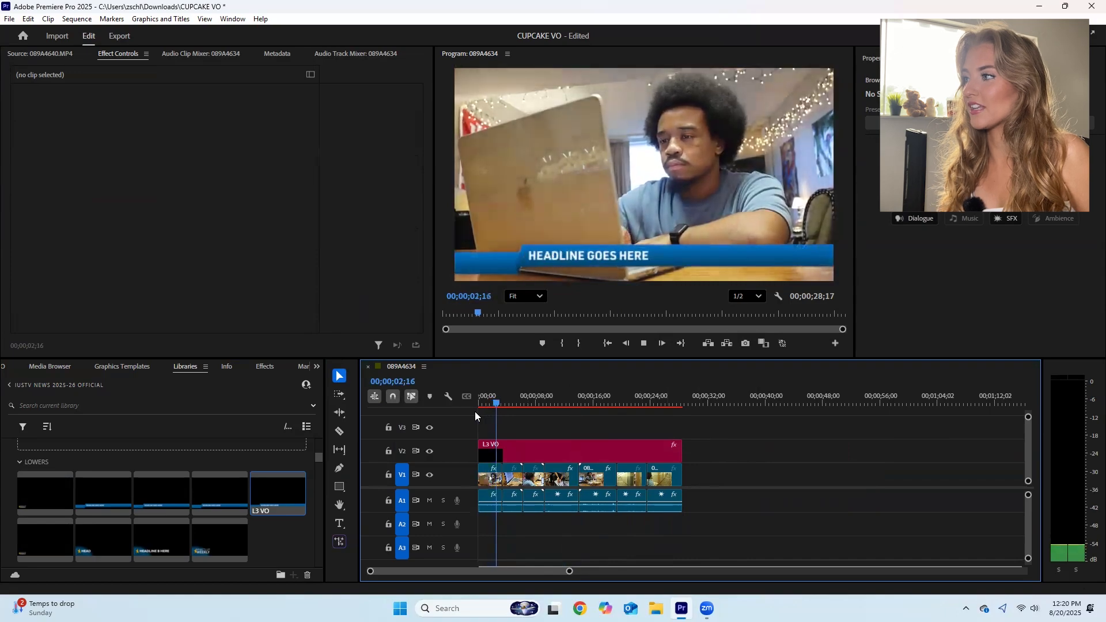
key("space")
- Replace the L3 VO graphic's headline text with "STUDENT SPREADS JOY THROUGH CUPCAKE BUSINESS"
left_click(504, 445)
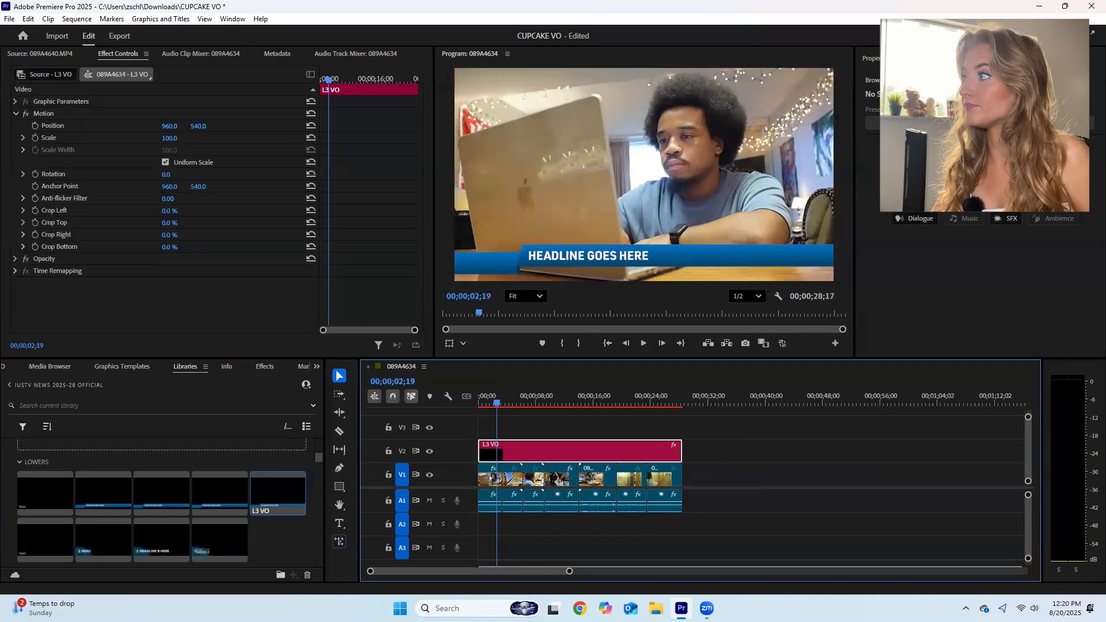
left_click(927, 59)
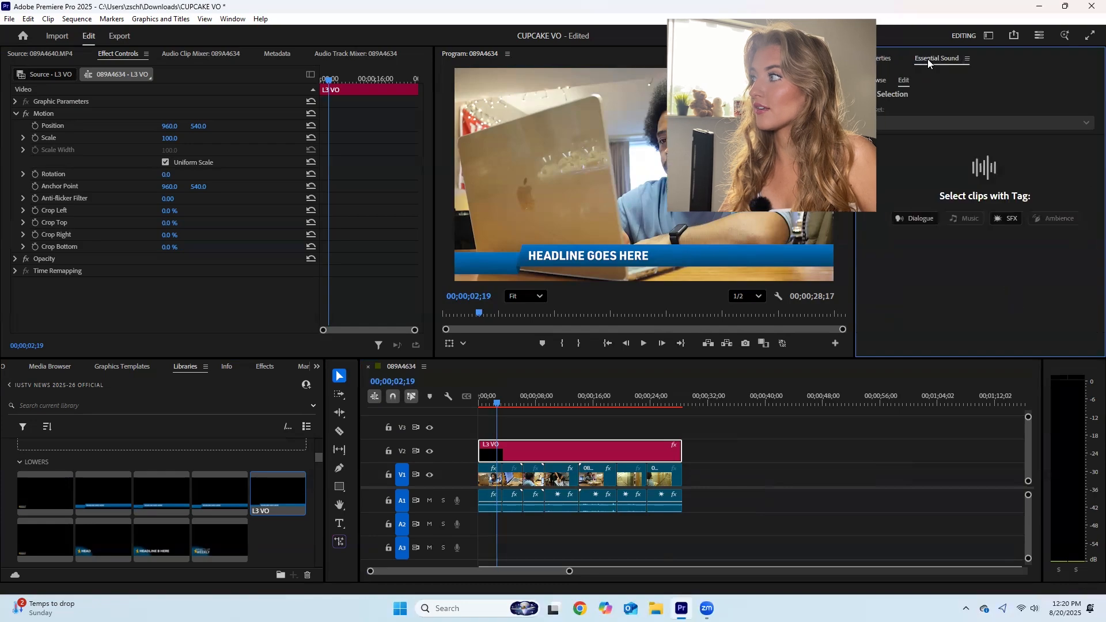
left_click(879, 59)
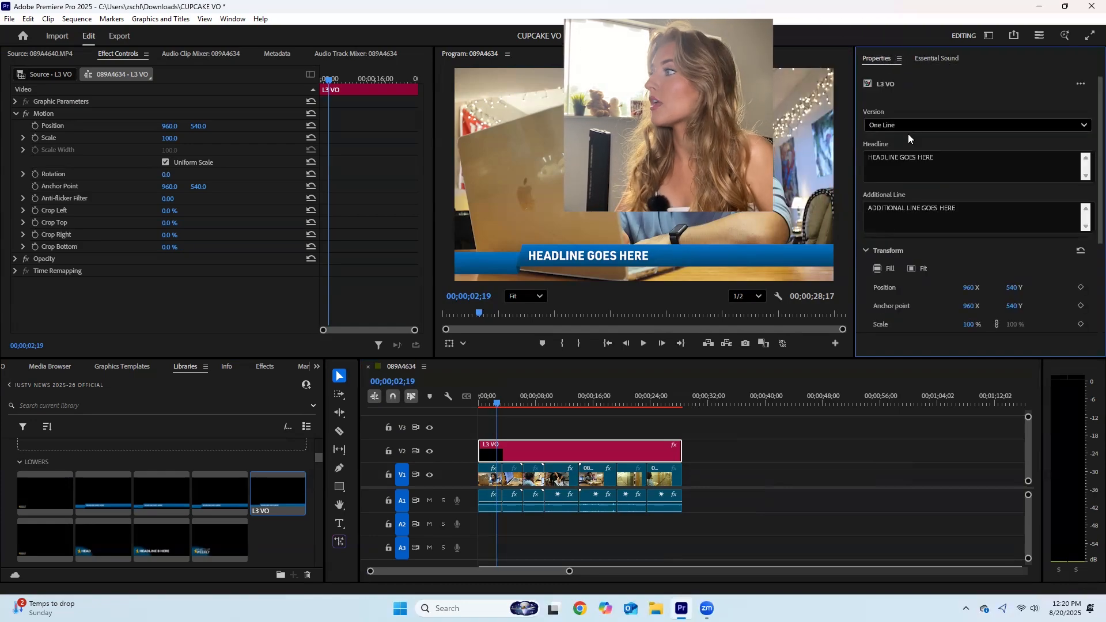
left_click(905, 158)
left_click_drag(963, 167, 862, 168)
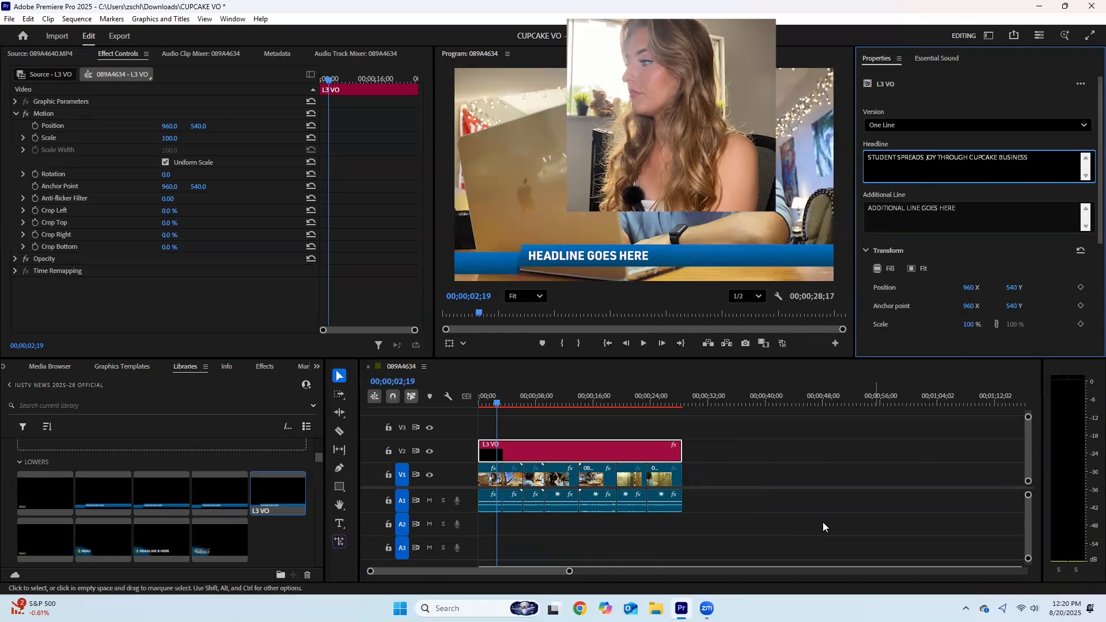
left_click(811, 507)
- Play the sequence from the beginning and again around 00;00;20;24 to review the new headline over the b-roll
left_click_drag(498, 404, 482, 404)
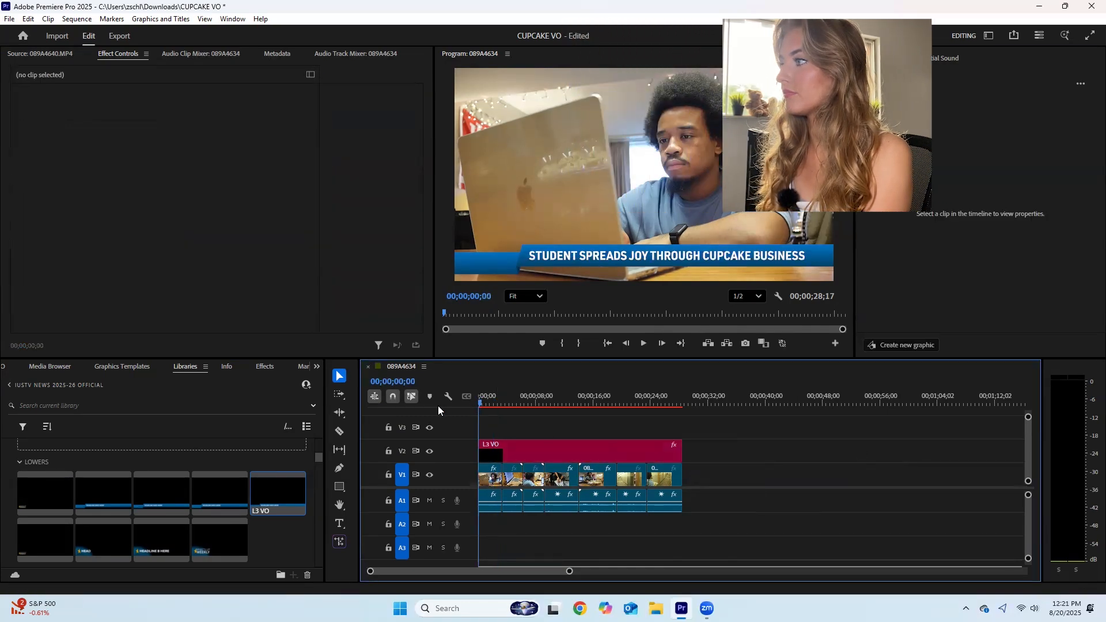
key("space")
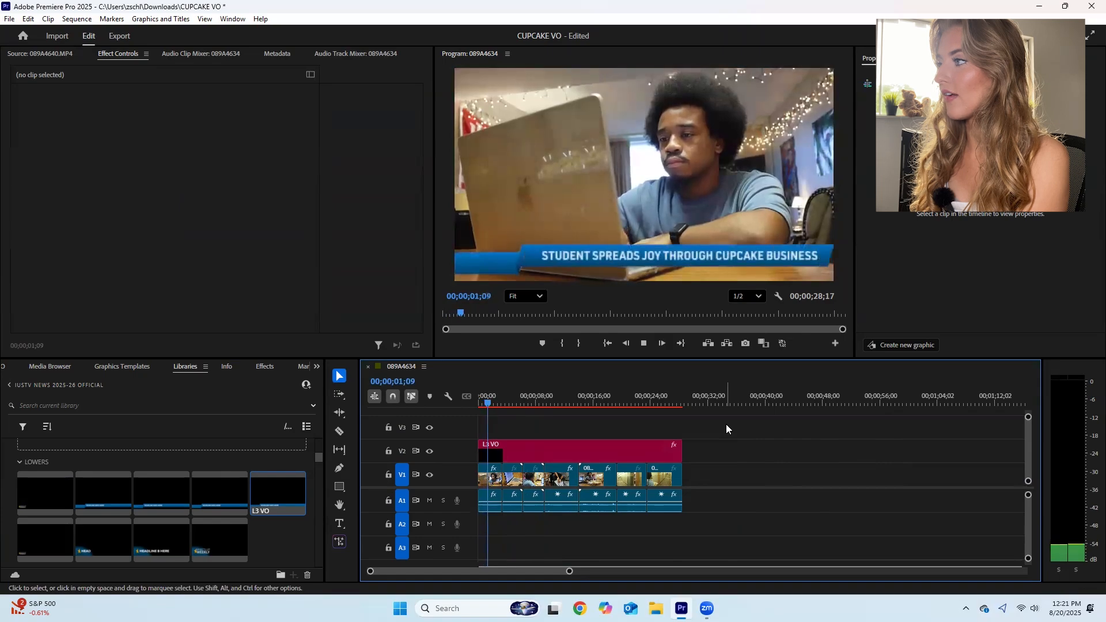
left_click(627, 404)
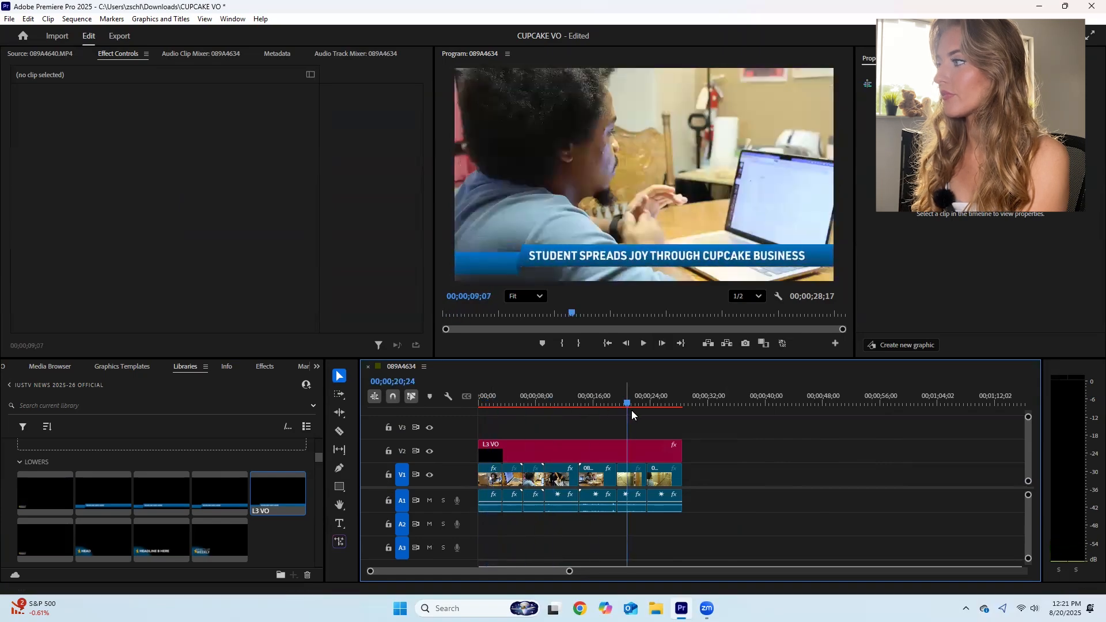
key("space")
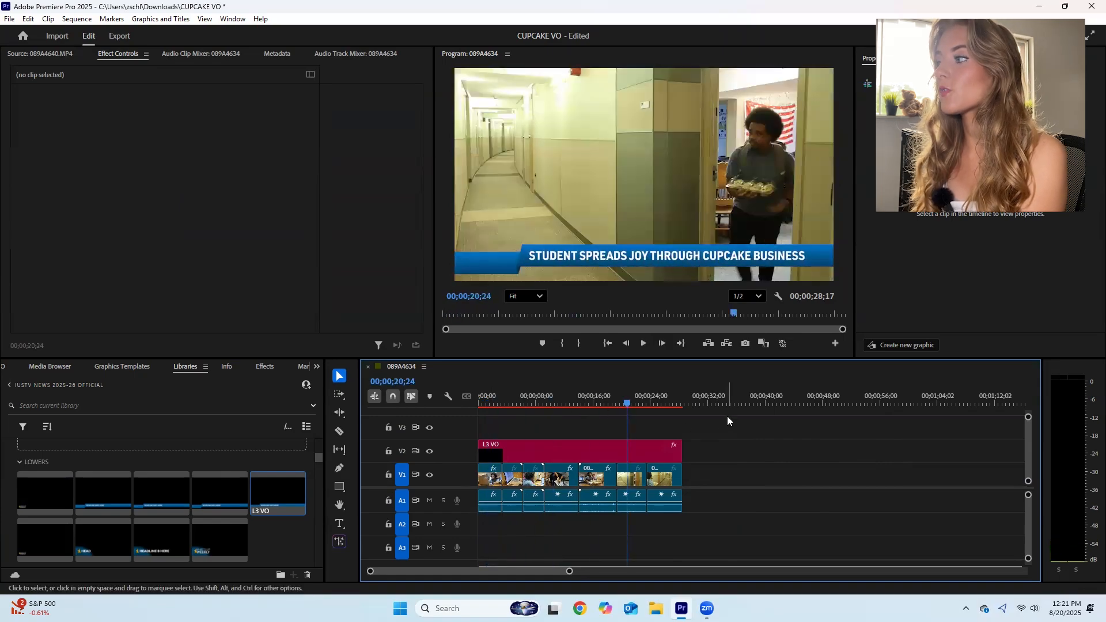